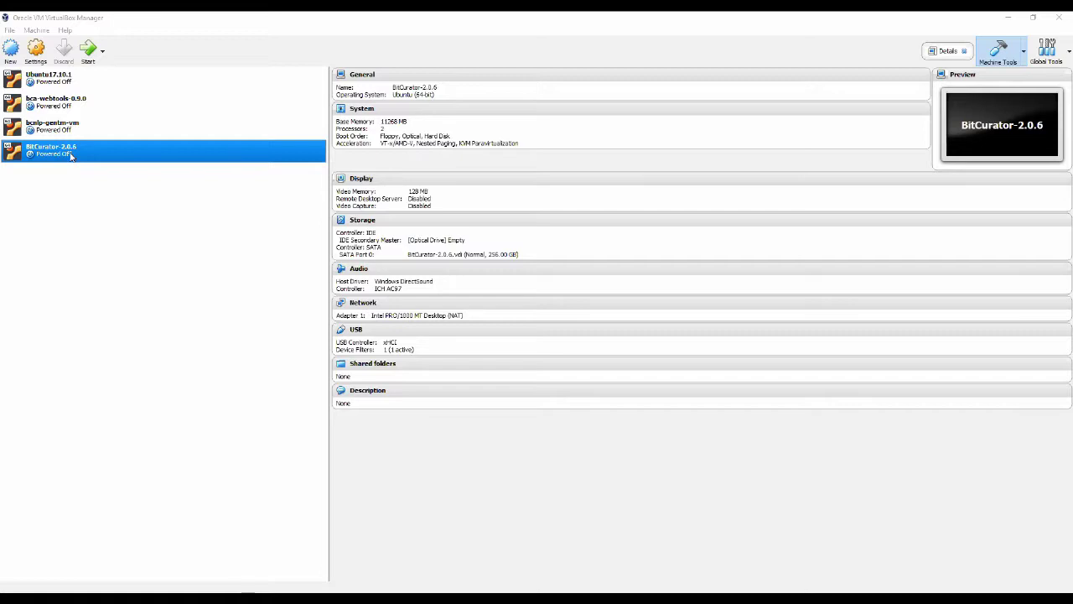
pyautogui.rightClick(71, 156)
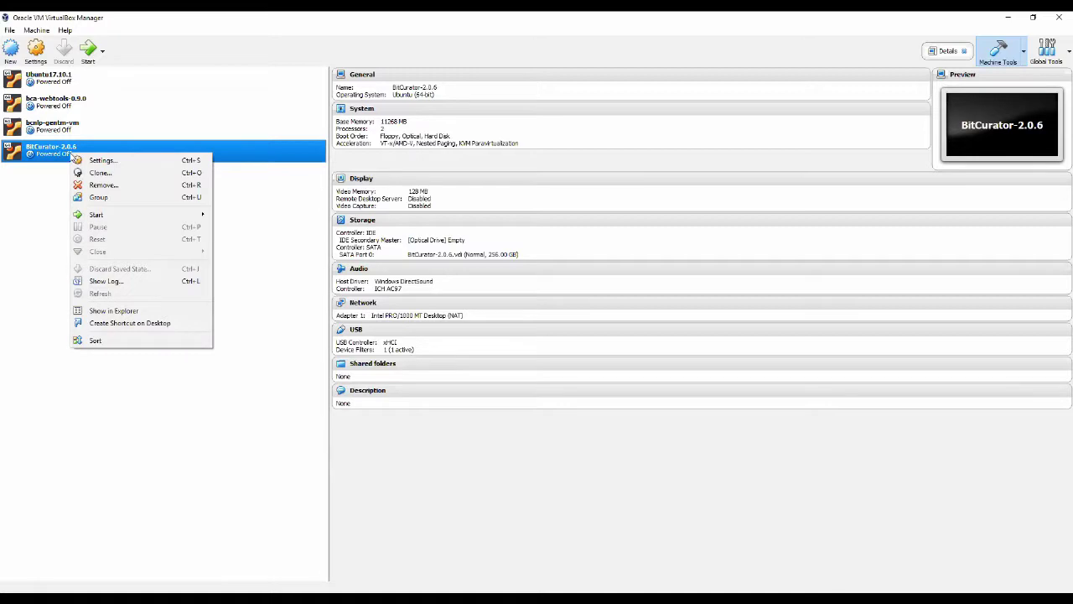
pyautogui.click(40, 32)
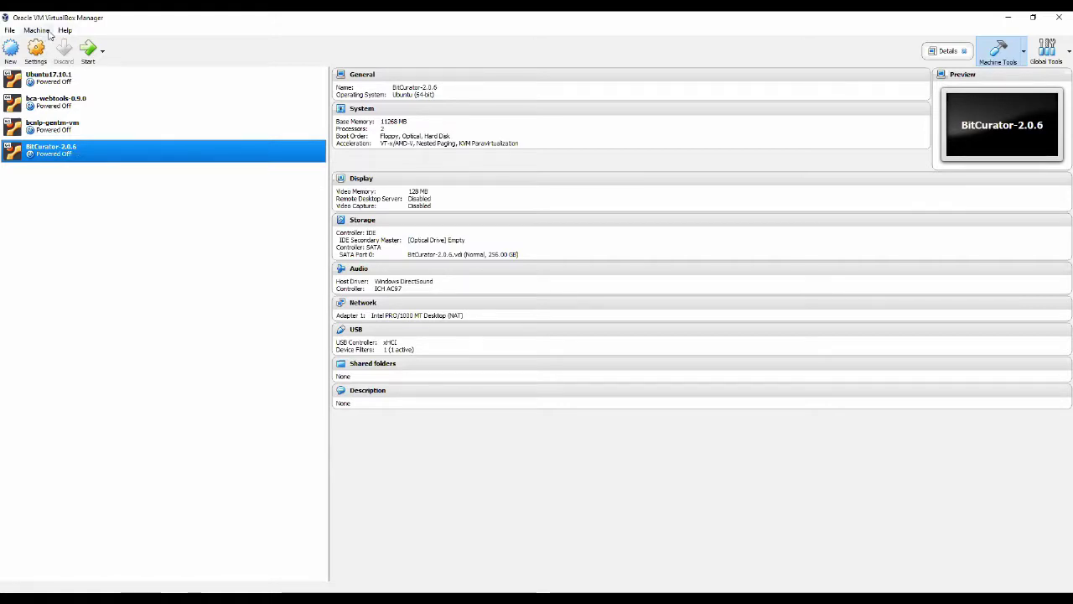
pyautogui.click(41, 32)
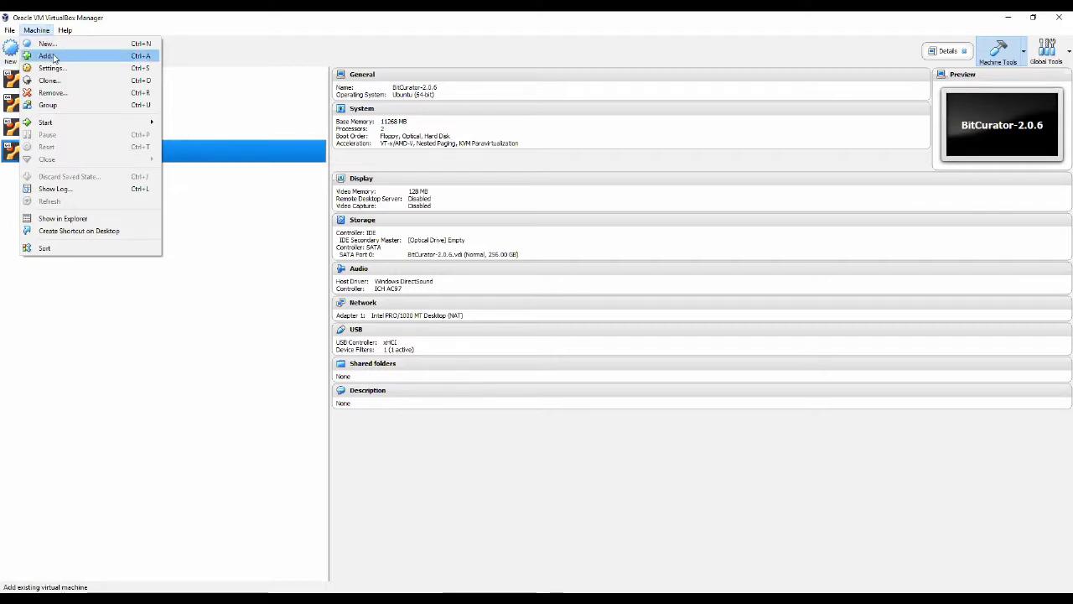
pyautogui.click(52, 160)
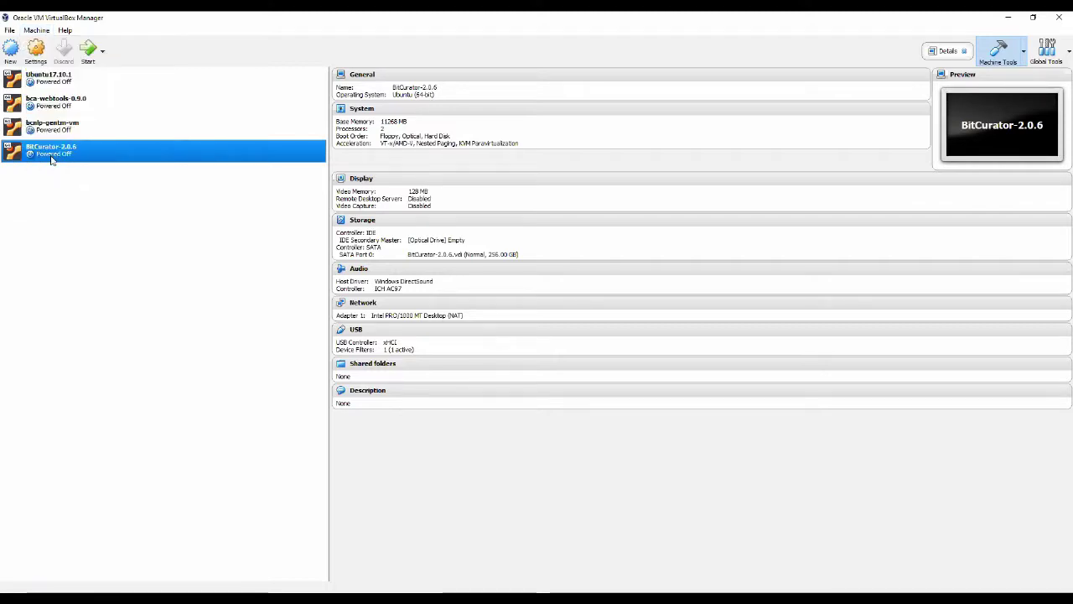
# Step: Open the settings of the BitCurator-2.0.6 virtual machine and review its base memory and processor allocation
pyautogui.rightClick(52, 161)
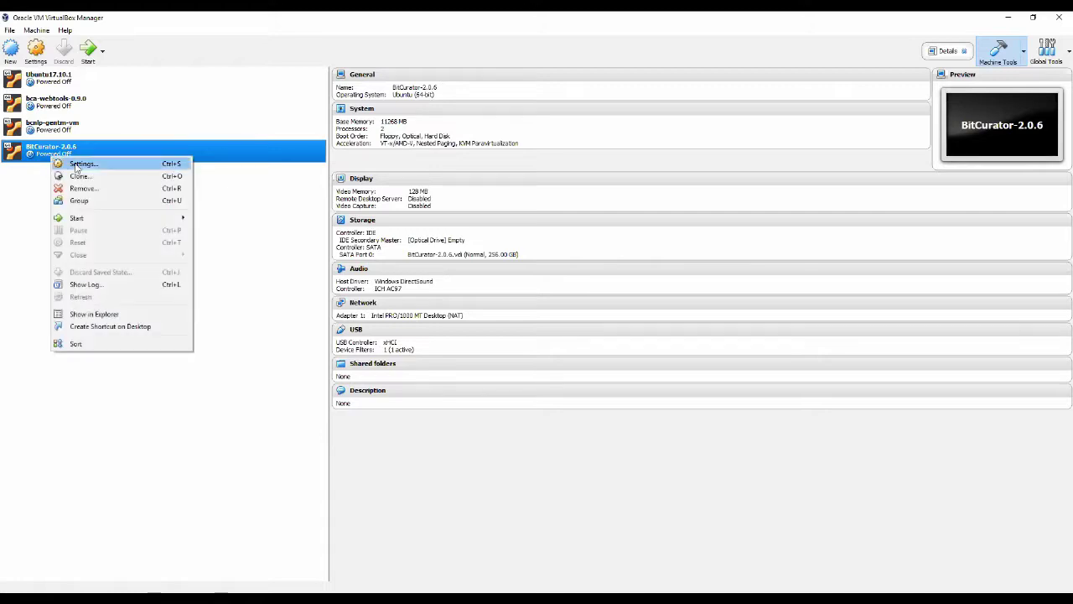
pyautogui.click(75, 167)
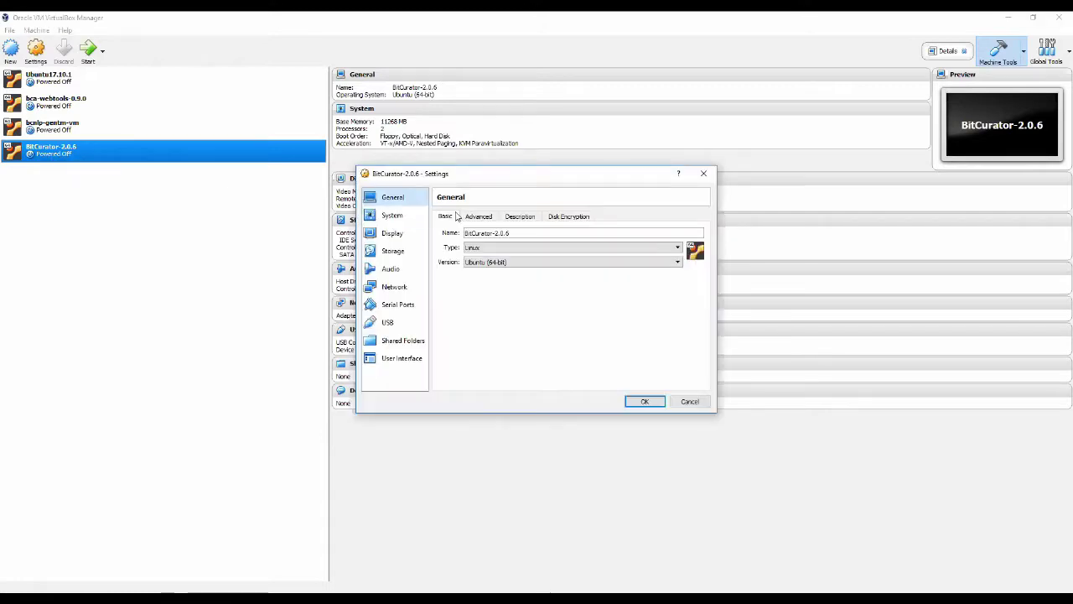
pyautogui.click(408, 215)
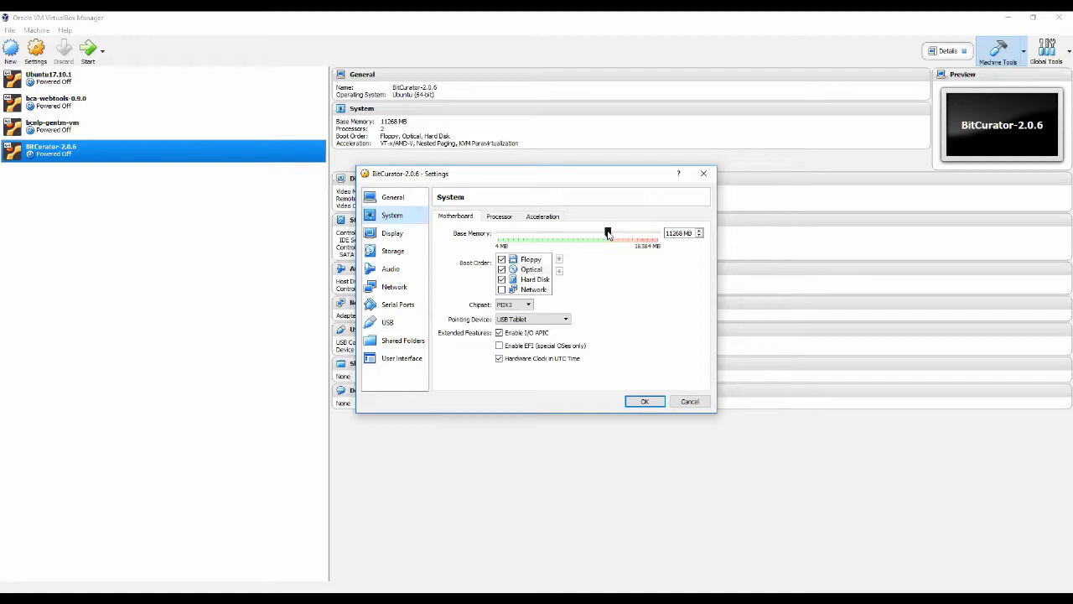
pyautogui.click(498, 217)
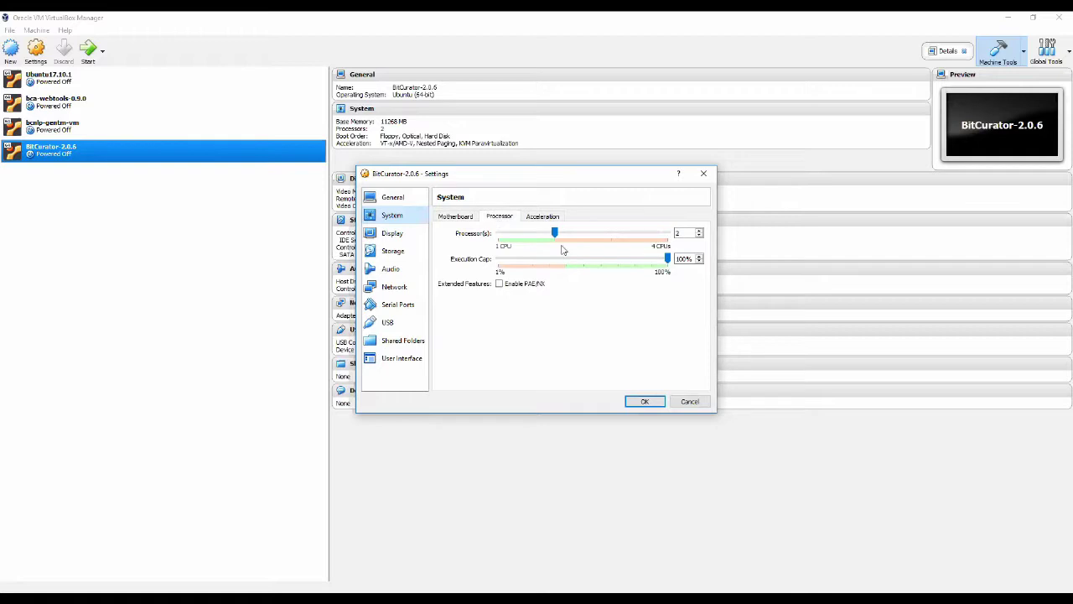
pyautogui.click(474, 220)
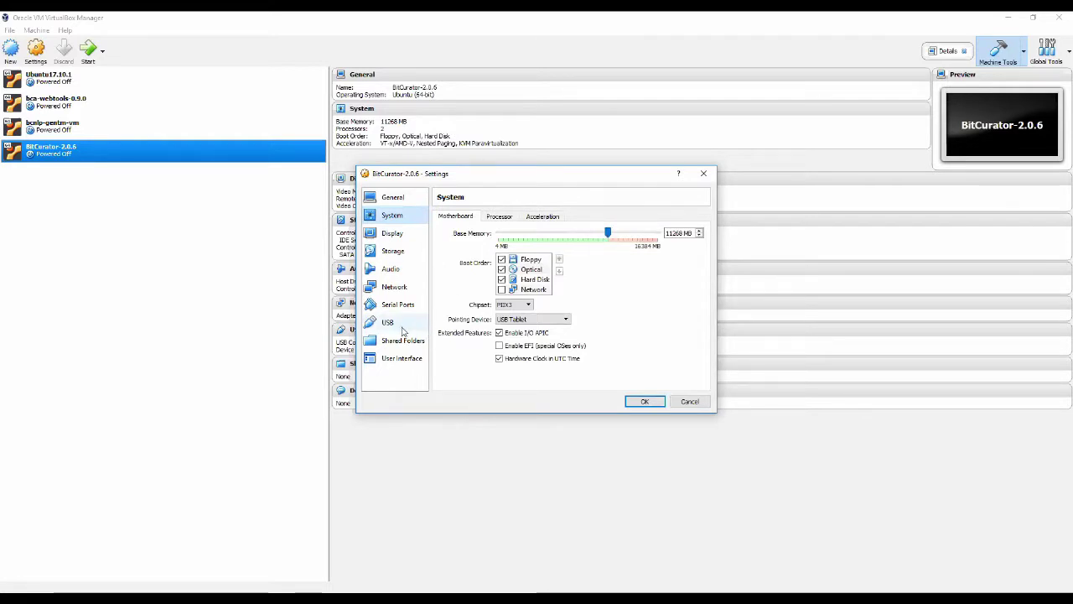
# Step: Begin adding a shared folder in the virtual machine's settings
pyautogui.click(399, 344)
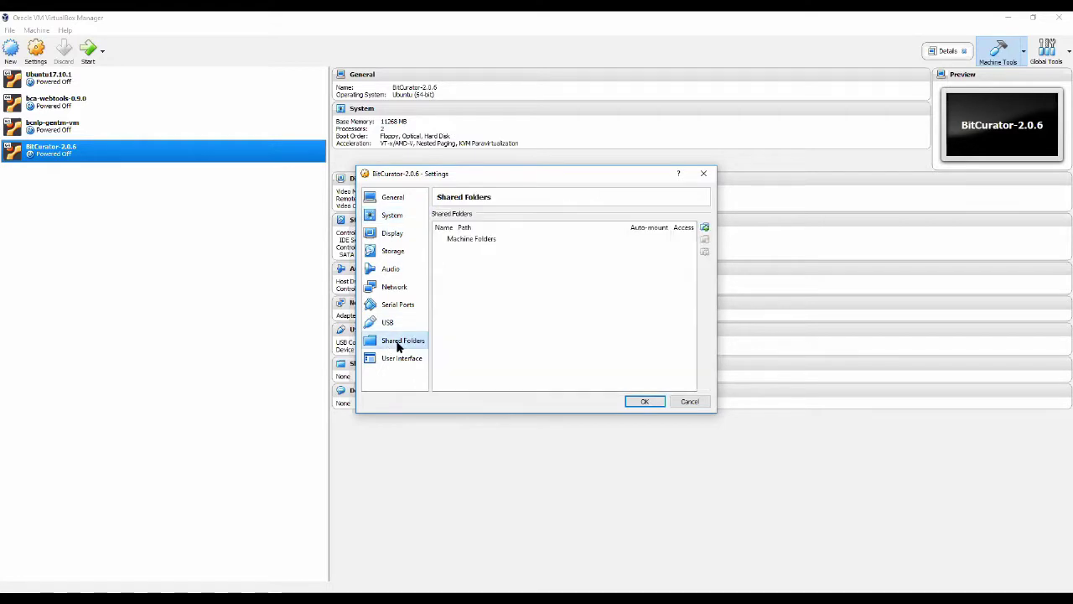
pyautogui.click(704, 229)
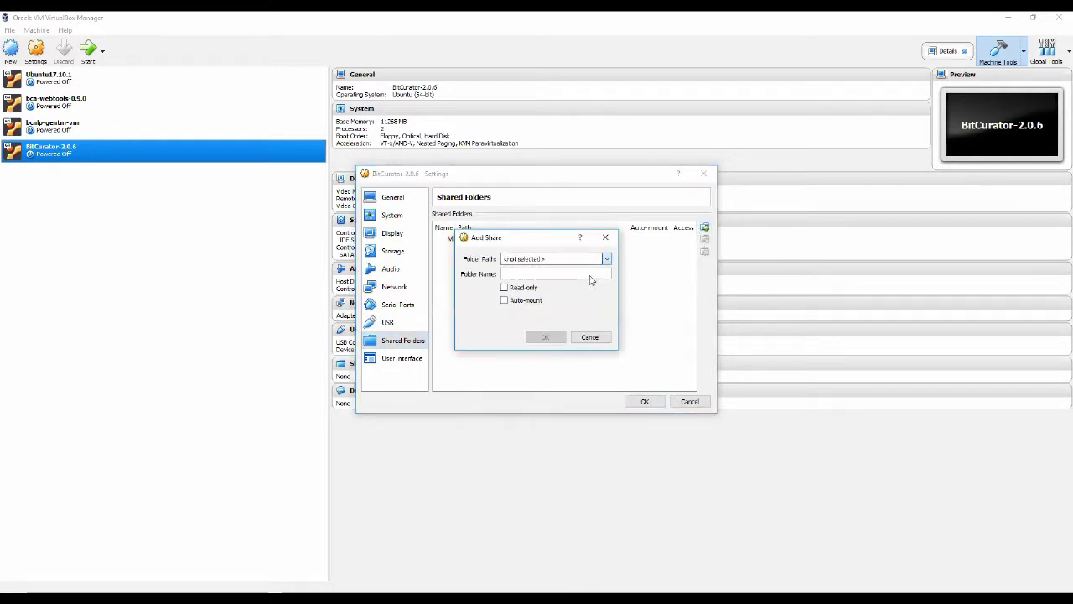
pyautogui.click(607, 258)
pyautogui.click(587, 273)
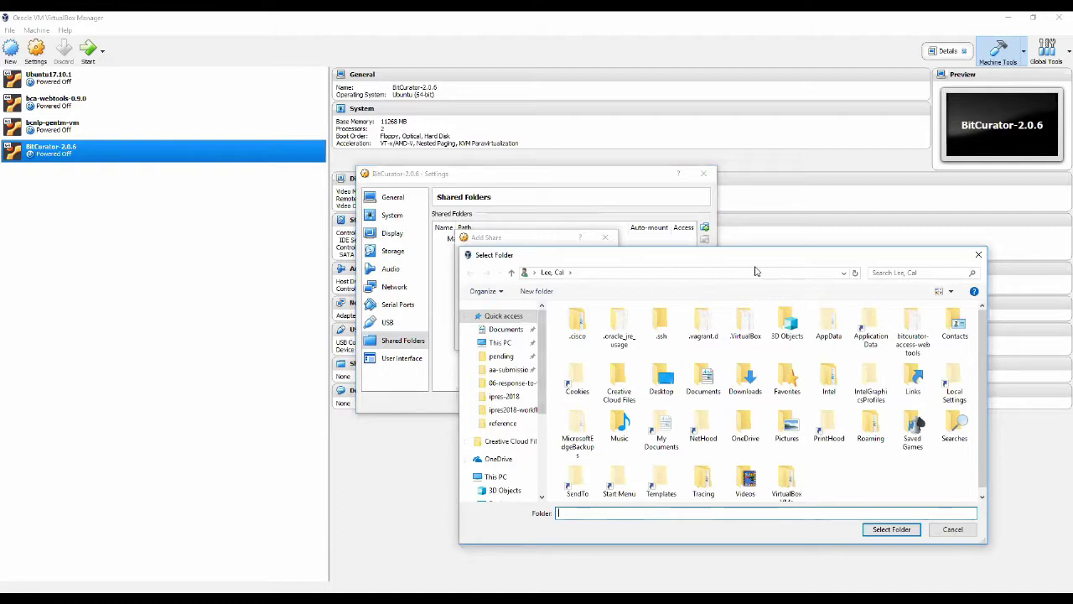
pyautogui.click(979, 253)
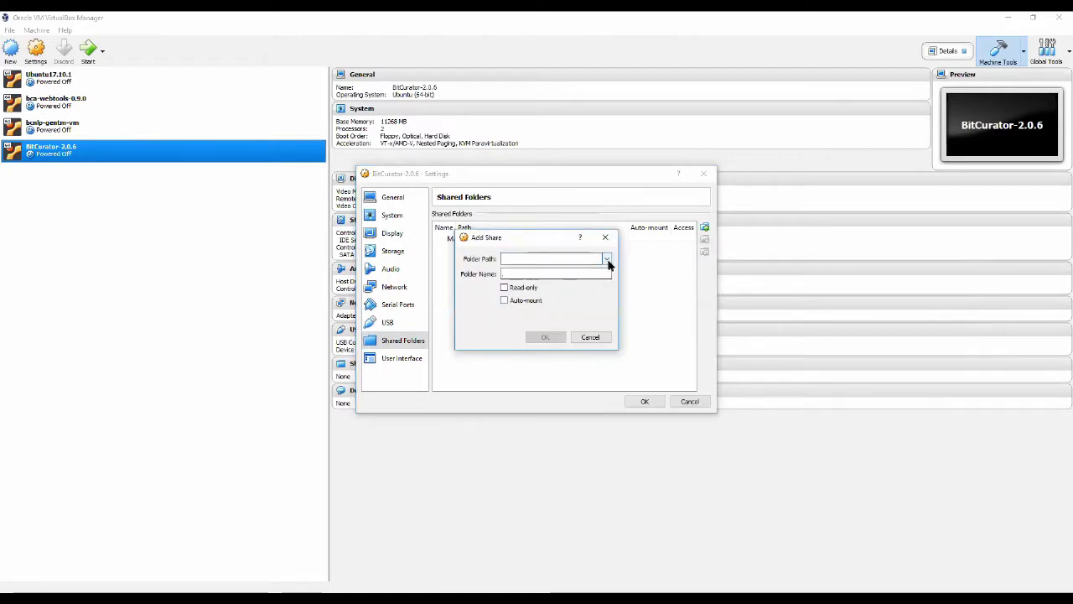
# Step: Share the host's Desktop folder under the name Desktop with auto-mount enabled, and save the virtual machine settings
pyautogui.click(596, 284)
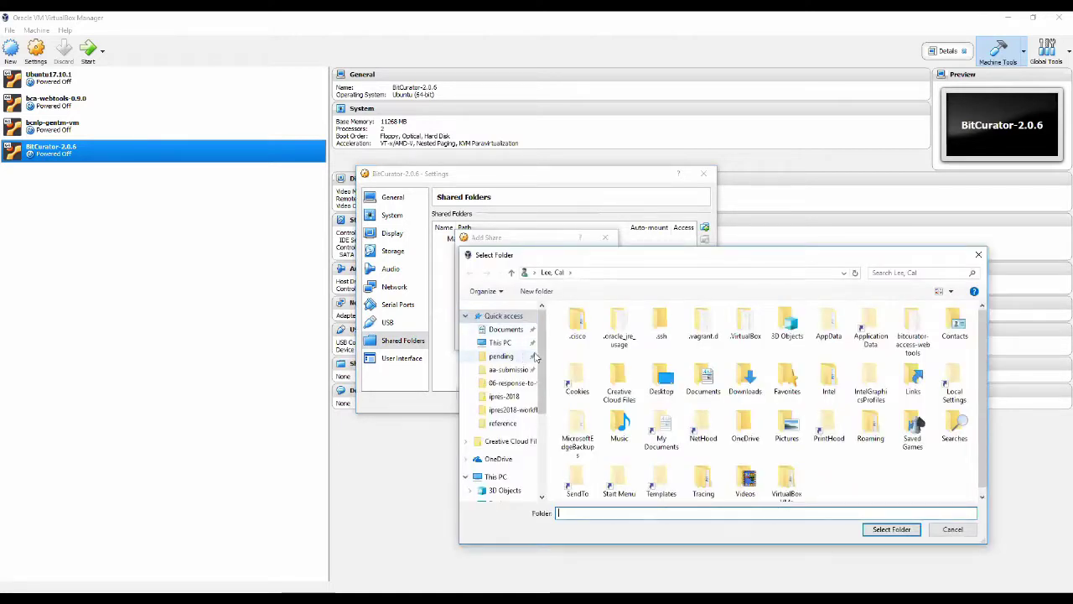
pyautogui.scroll(-2, 540, 356)
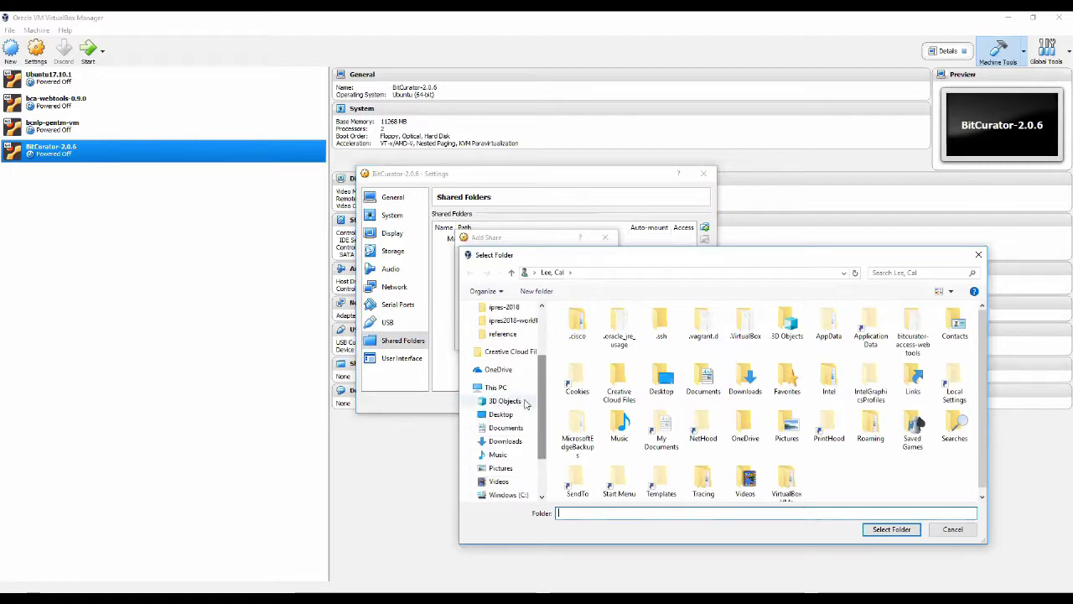
pyautogui.click(503, 414)
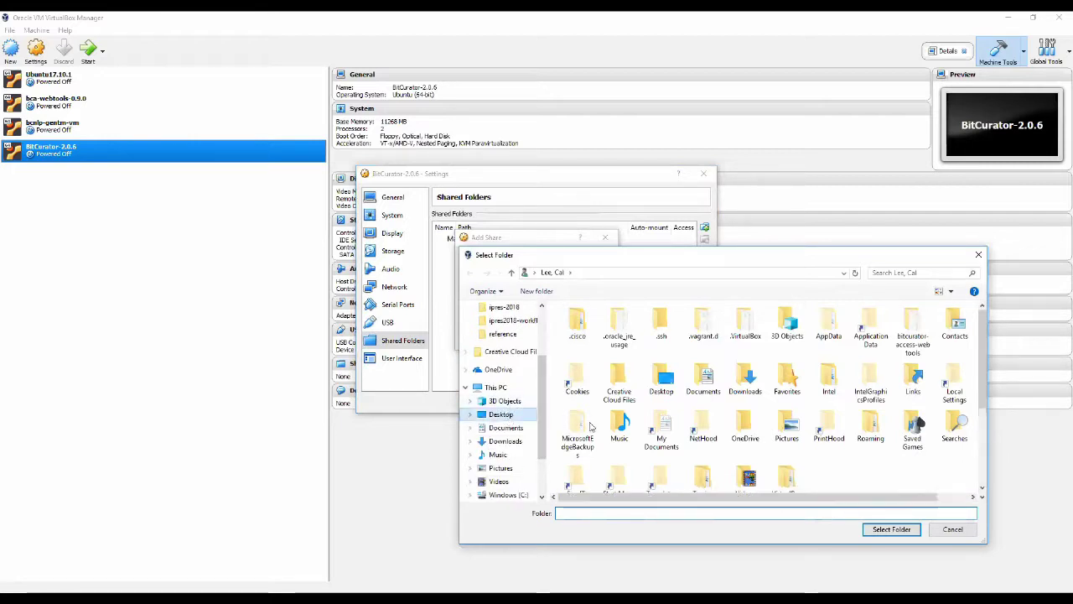
pyautogui.click(903, 531)
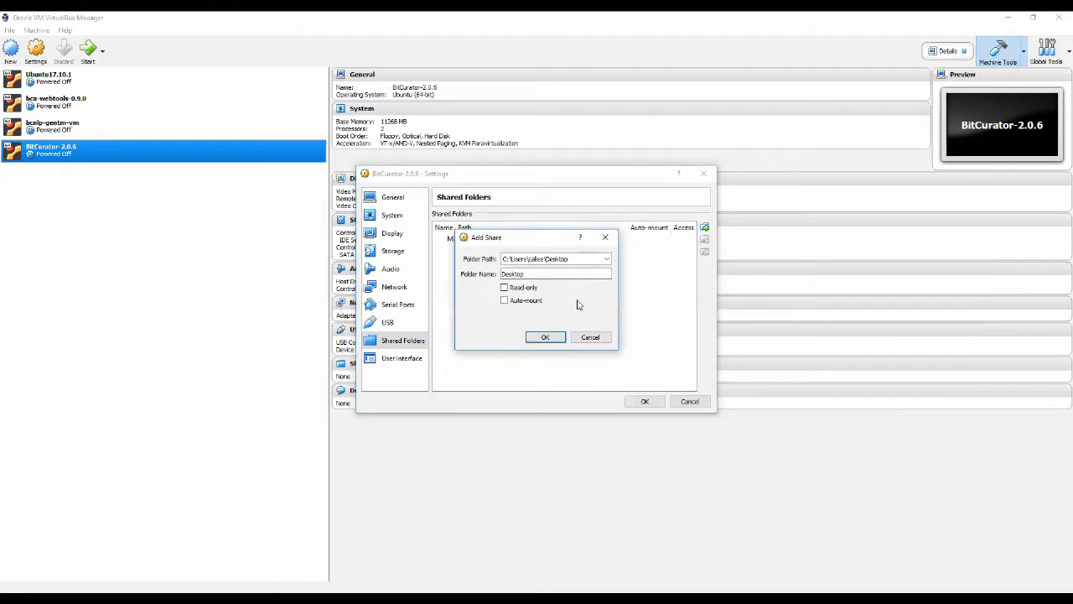
pyautogui.click(505, 301)
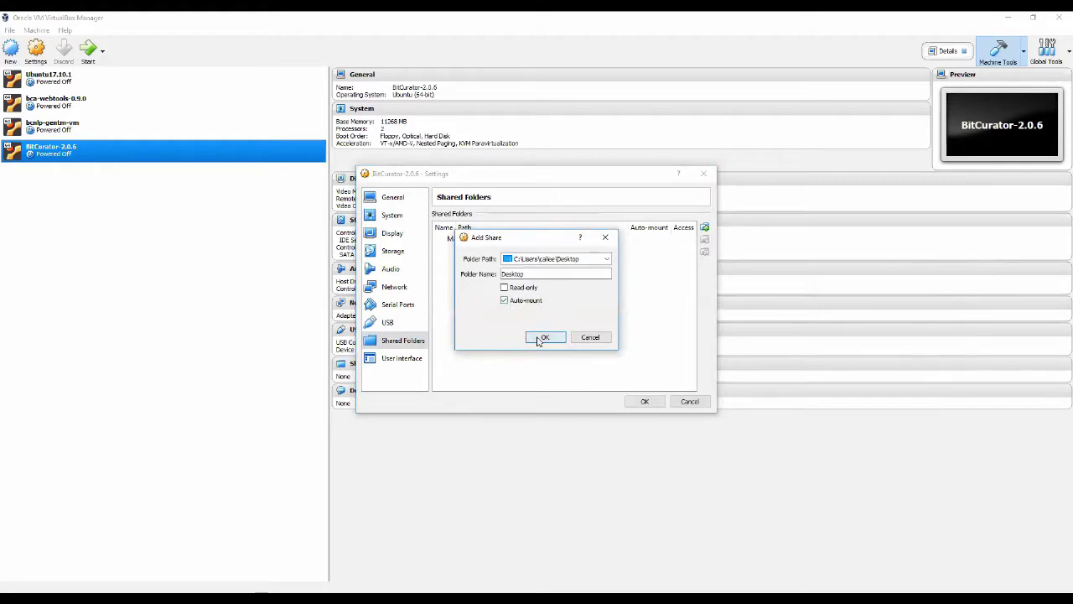
pyautogui.click(541, 338)
pyautogui.click(643, 402)
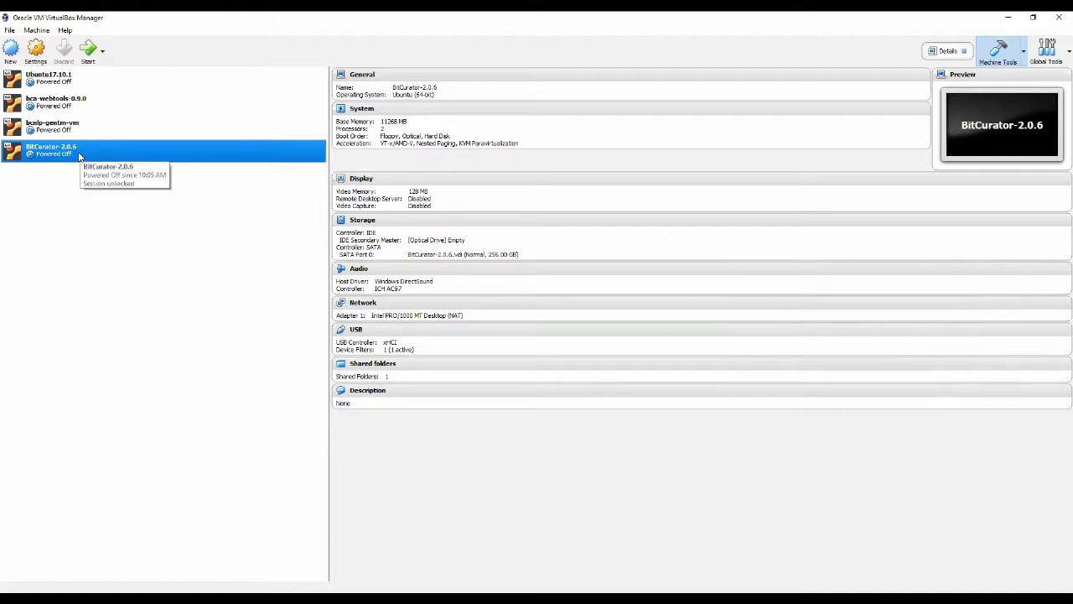
# Step: Start the BitCurator-2.0.6 virtual machine
pyautogui.doubleClick(79, 155)
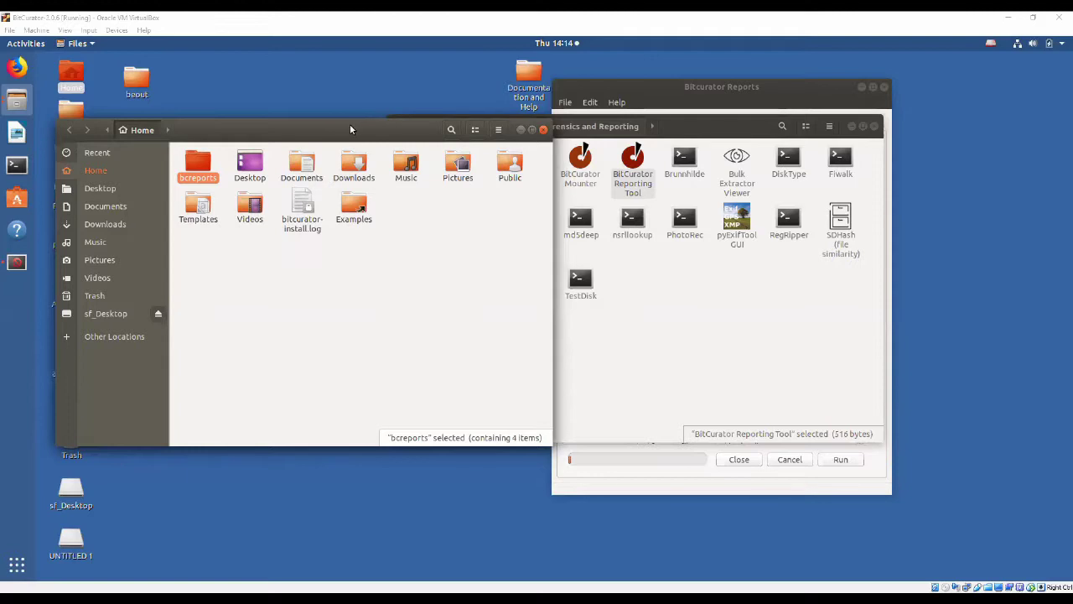
# Step: Open email.txt from the beout folder on the desktop, examine the context text beside the first e-mail entry, and close the file
pyautogui.moveTo(349, 124); pyautogui.dragTo(660, 207)
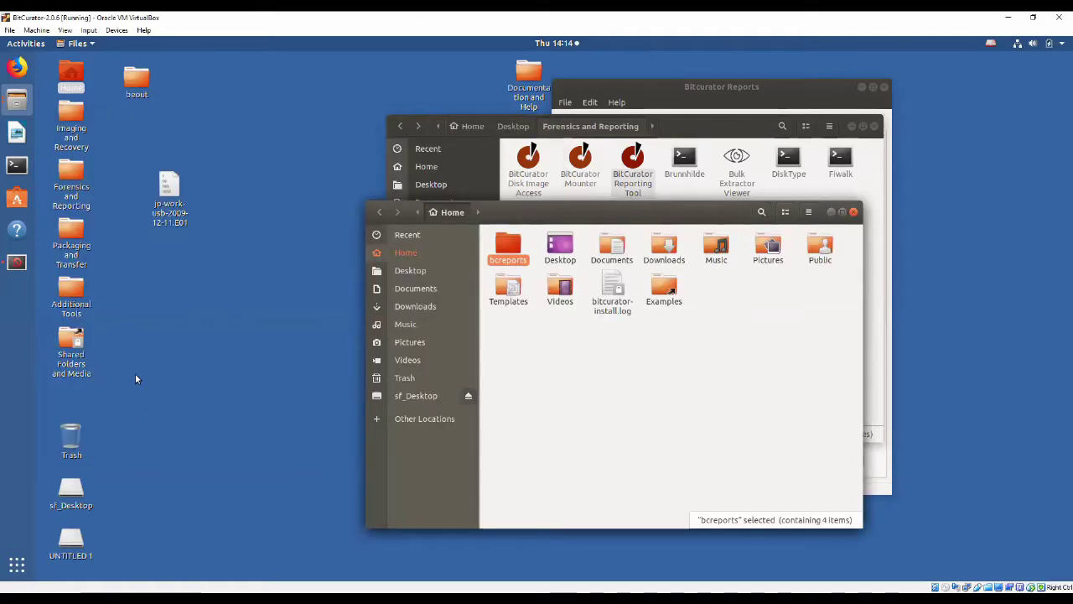
pyautogui.doubleClick(136, 77)
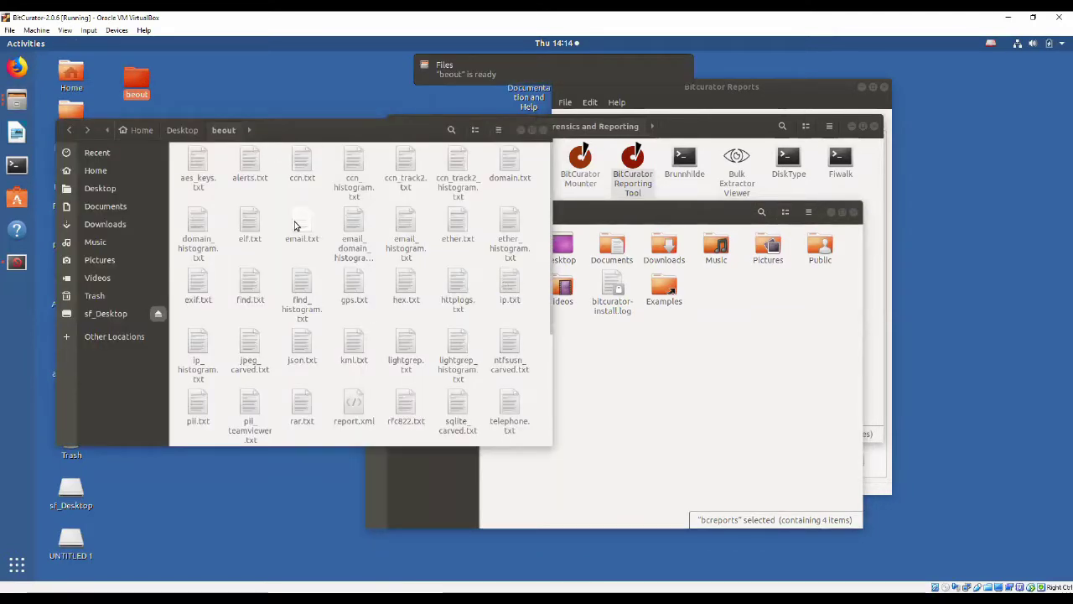
pyautogui.doubleClick(305, 221)
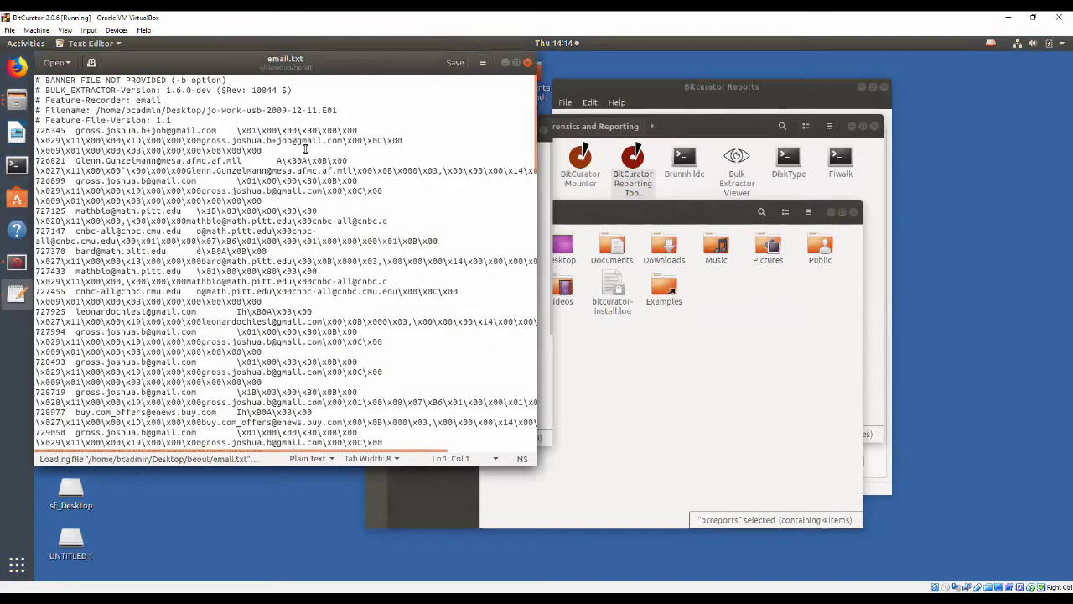
pyautogui.moveTo(238, 131); pyautogui.dragTo(361, 131)
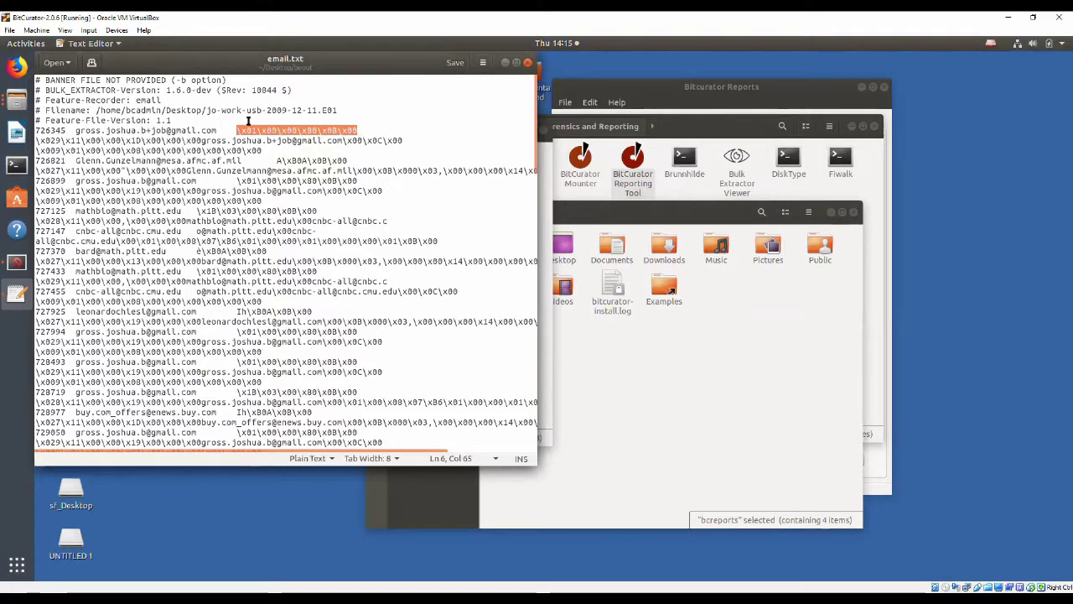
pyautogui.click(528, 63)
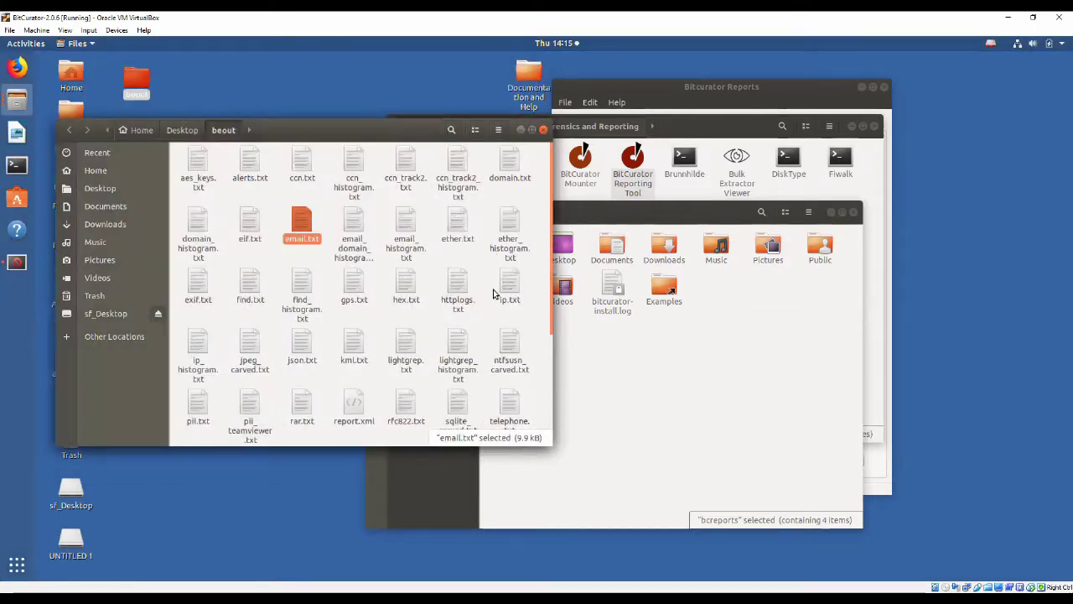
# Step: Open fiwalk-output.xml from the bcreports folder in Home and examine its header and the file object entries further down
pyautogui.click(686, 362)
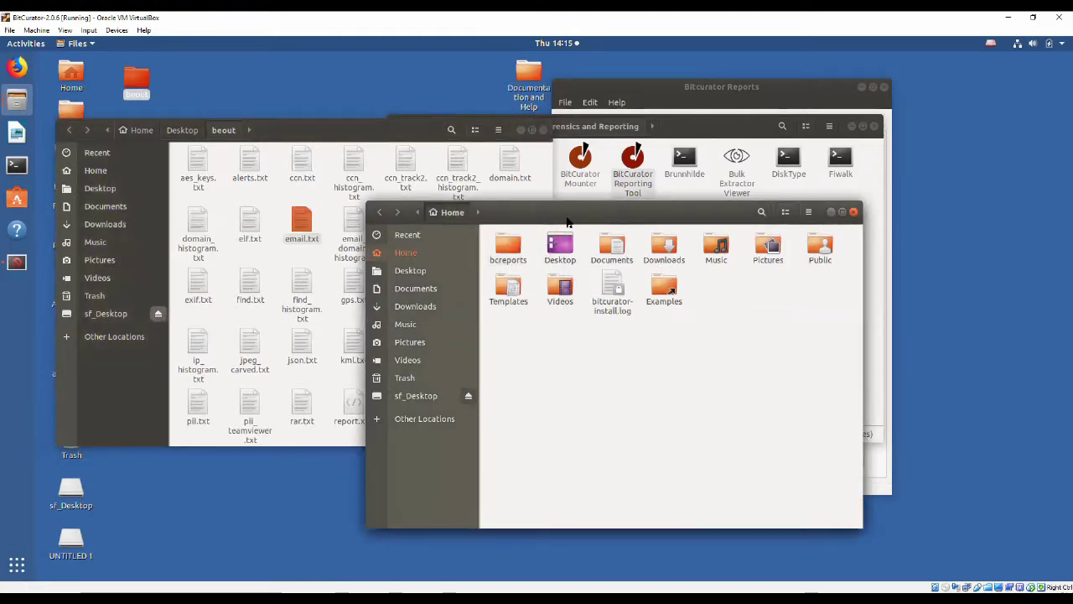
pyautogui.doubleClick(508, 247)
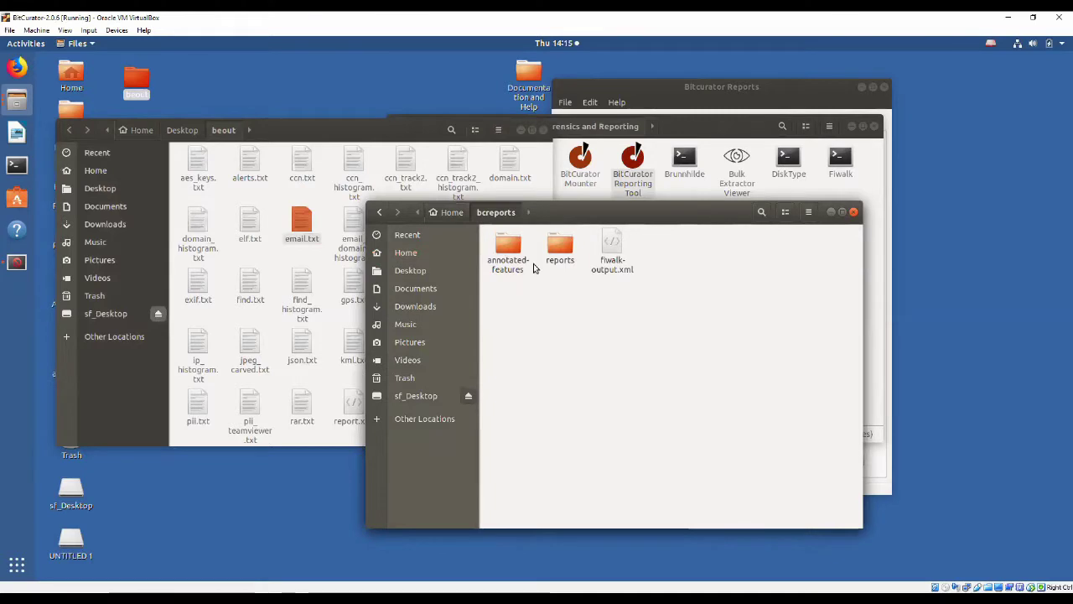
pyautogui.doubleClick(611, 244)
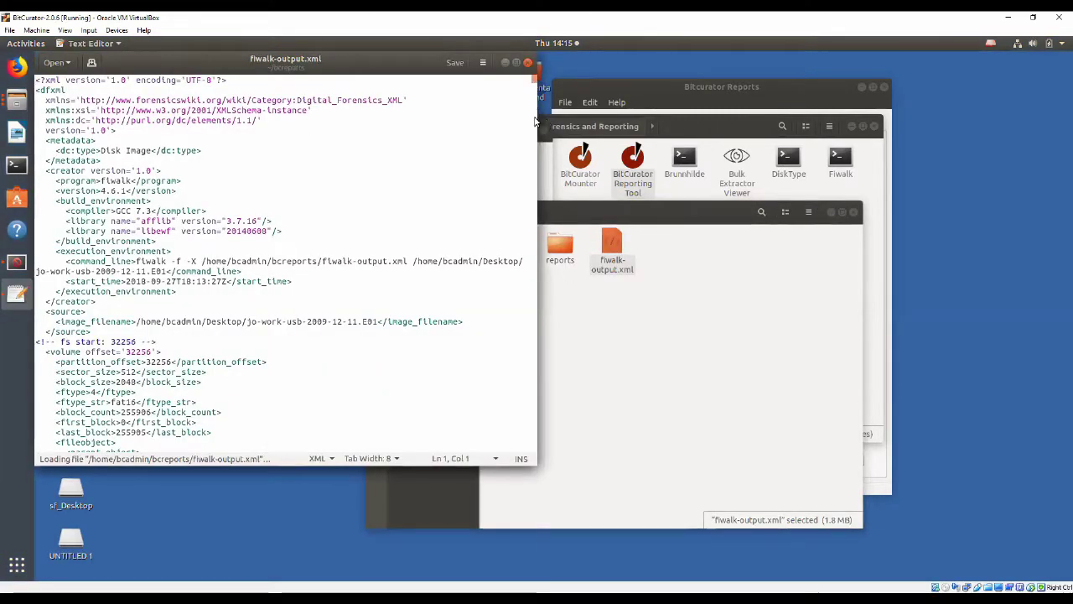
pyautogui.scroll(-20, 533, 81)
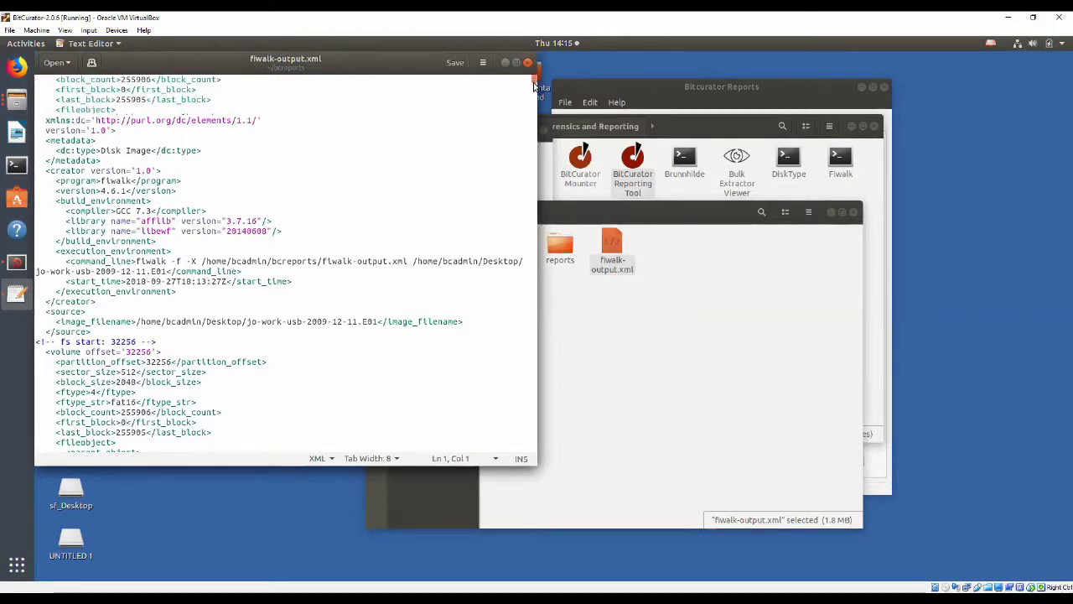
pyautogui.scroll(20, 533, 77)
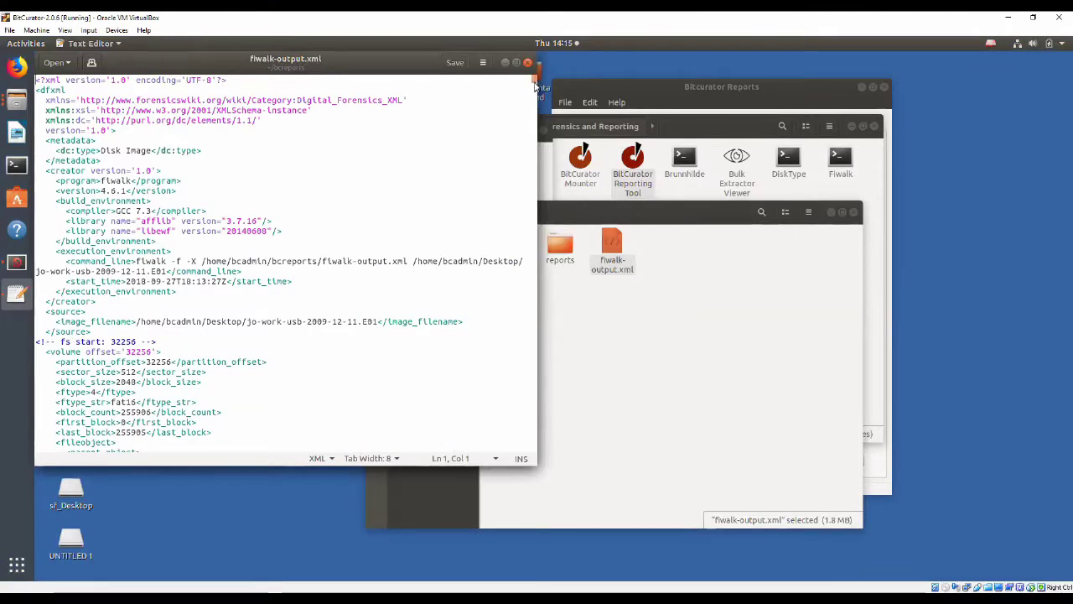
pyautogui.moveTo(535, 83); pyautogui.dragTo(533, 107)
pyautogui.scroll(-10, 197, 205)
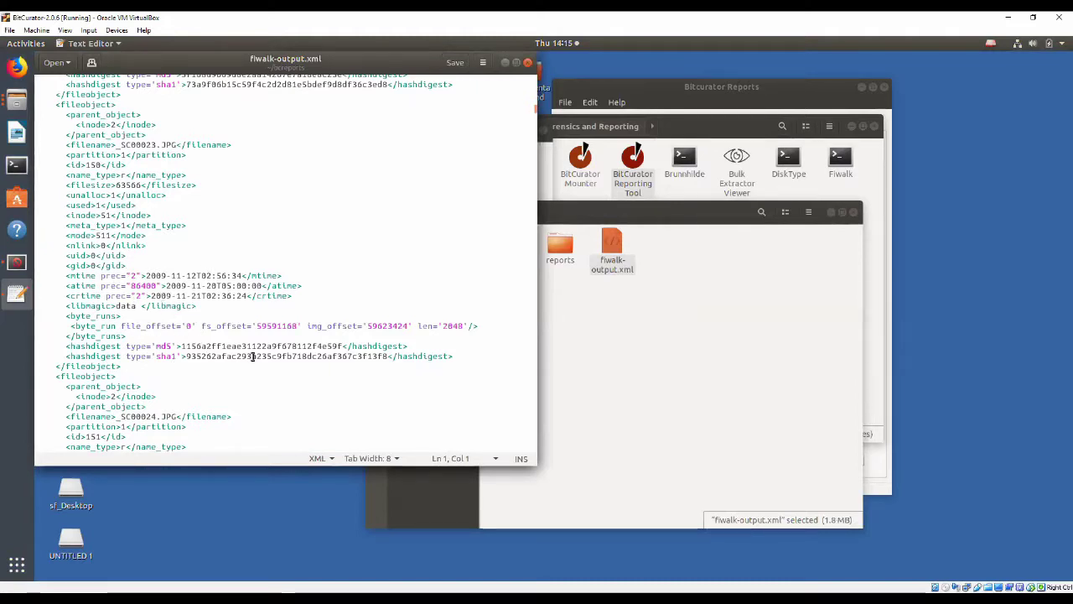
# Step: View the fiwalk-output.xml.xlsx spreadsheet in the reports subfolder of bcreports, and close it
pyautogui.click(743, 283)
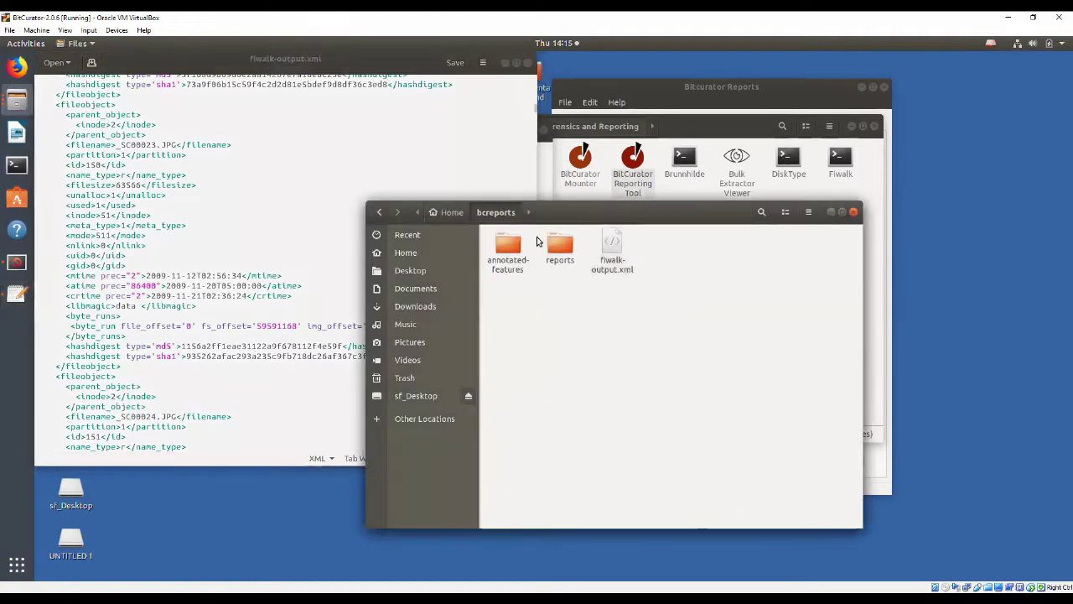
pyautogui.doubleClick(560, 245)
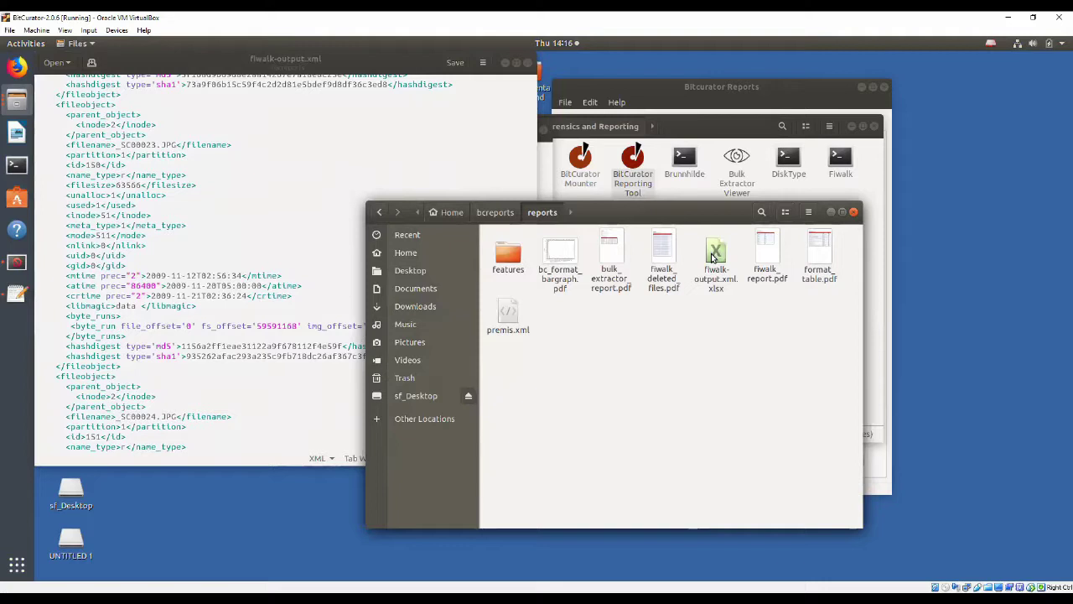
pyautogui.doubleClick(715, 256)
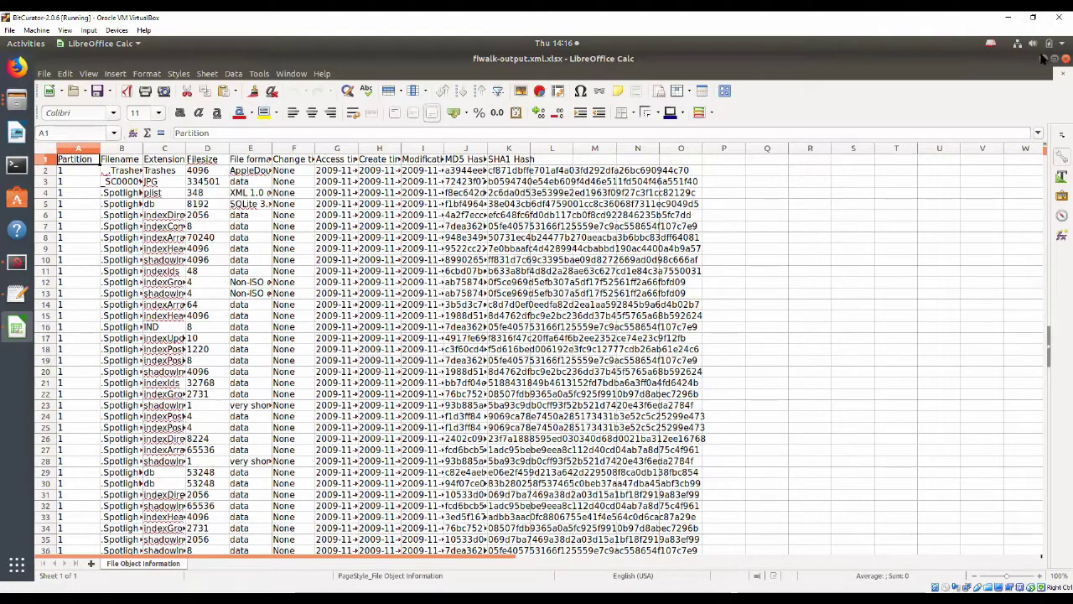
pyautogui.hotkey('ctrl', 'q')
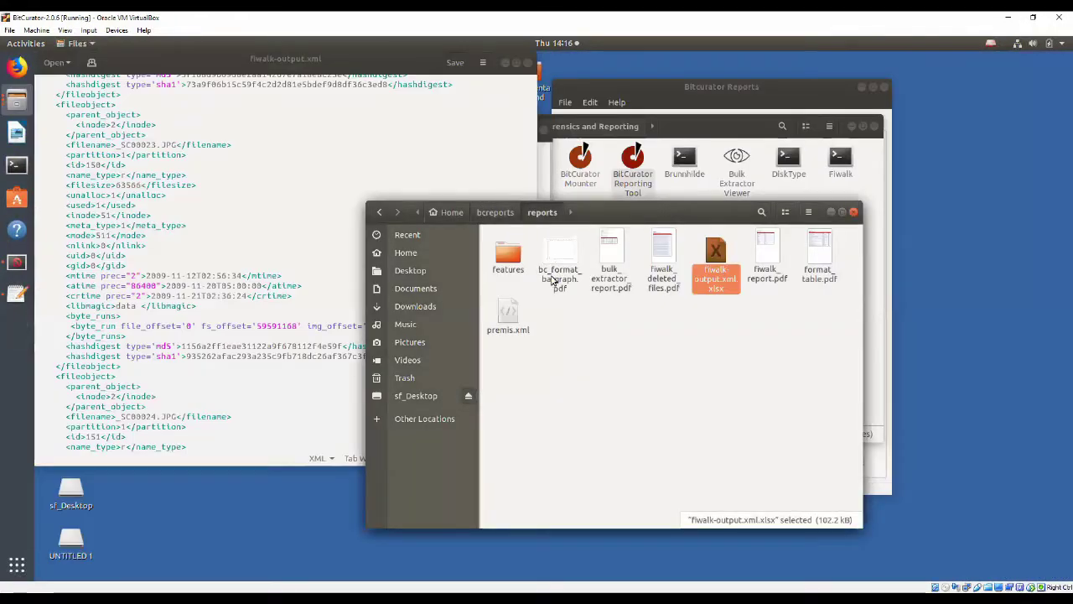
# Step: View the email.xlsx spreadsheet in the features subfolder of reports, and close both the spreadsheet and the folder window
pyautogui.doubleClick(509, 256)
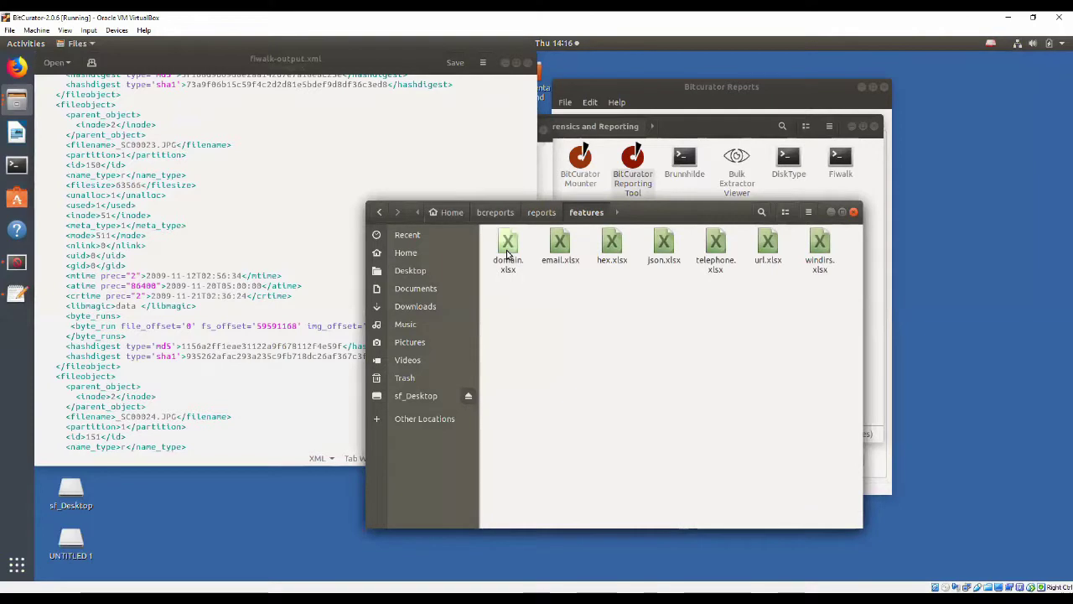
pyautogui.doubleClick(567, 249)
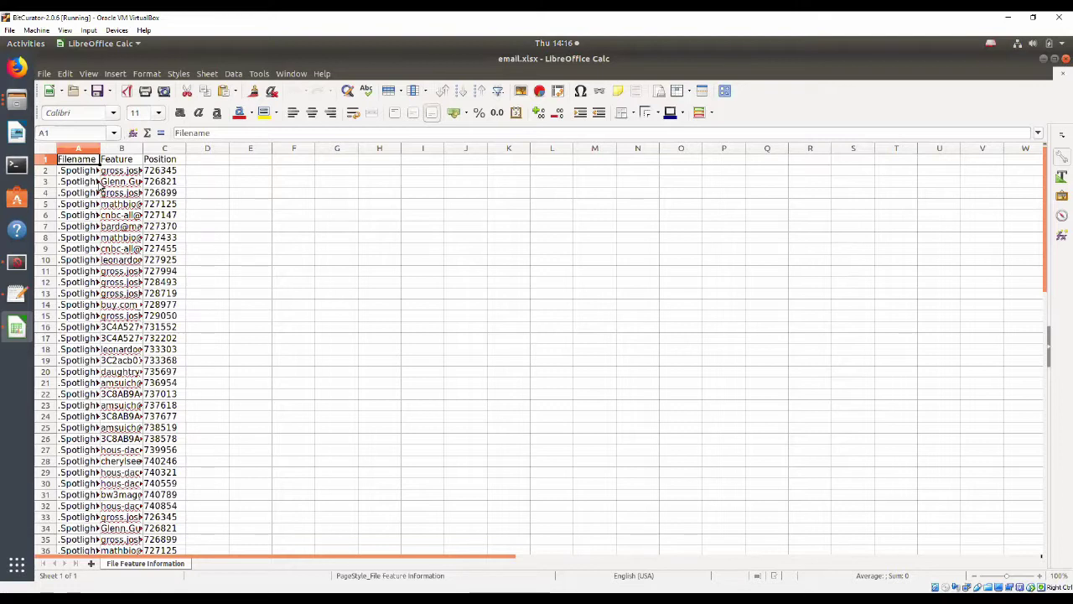
pyautogui.click(1043, 61)
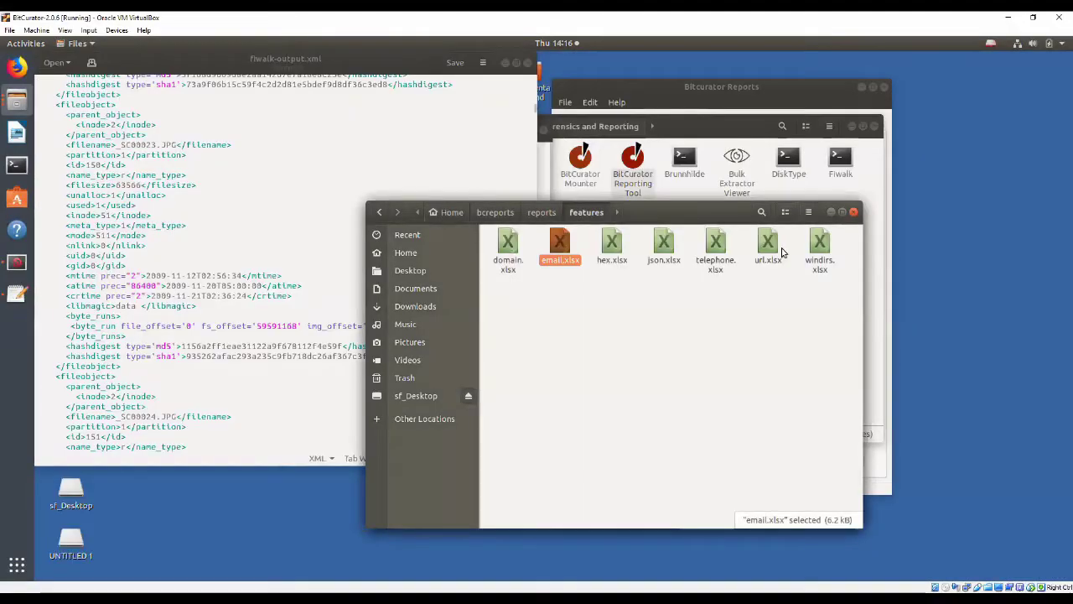
pyautogui.click(853, 214)
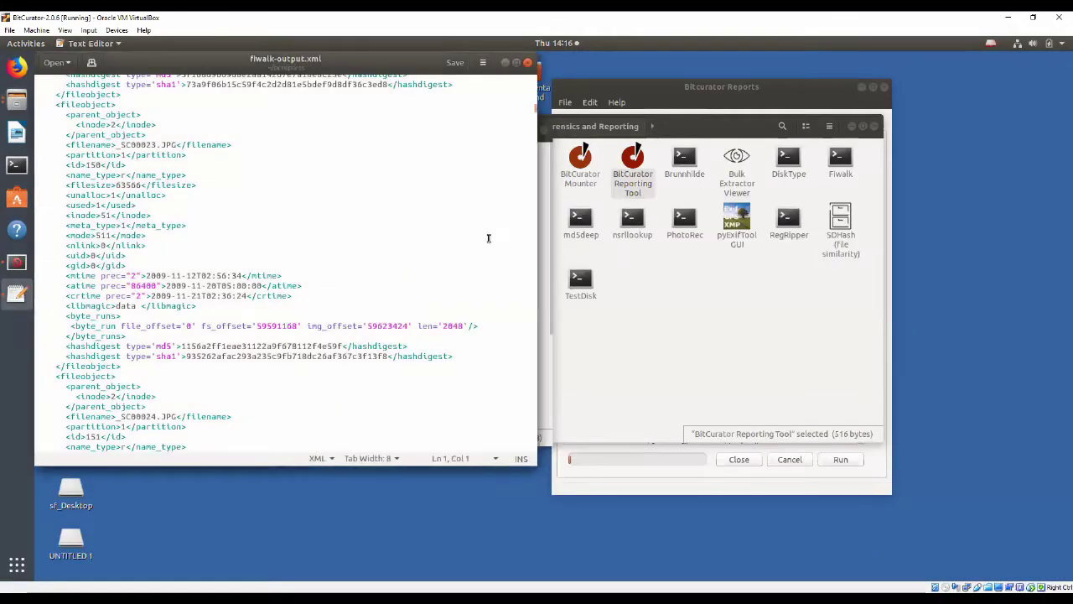
# Step: Move the fiwalk-output.xml window aside to uncover the beout folder window, and minimize the beout window
pyautogui.click(655, 295)
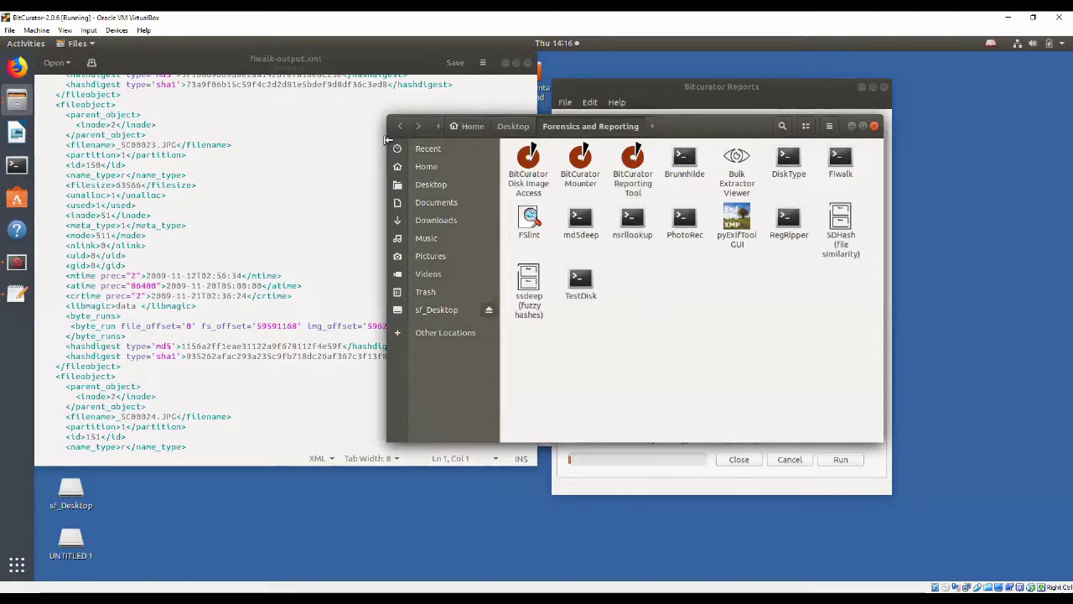
pyautogui.click(212, 59)
pyautogui.moveTo(292, 117); pyautogui.dragTo(740, 235)
pyautogui.moveTo(688, 163); pyautogui.dragTo(726, 146)
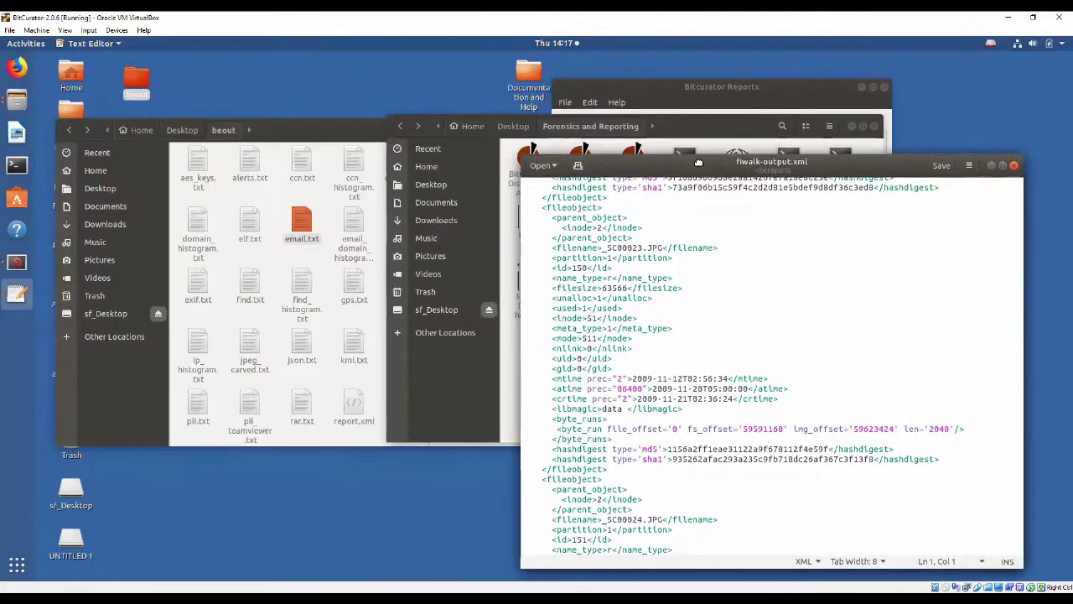
pyautogui.click(322, 127)
pyautogui.rightClick(322, 126)
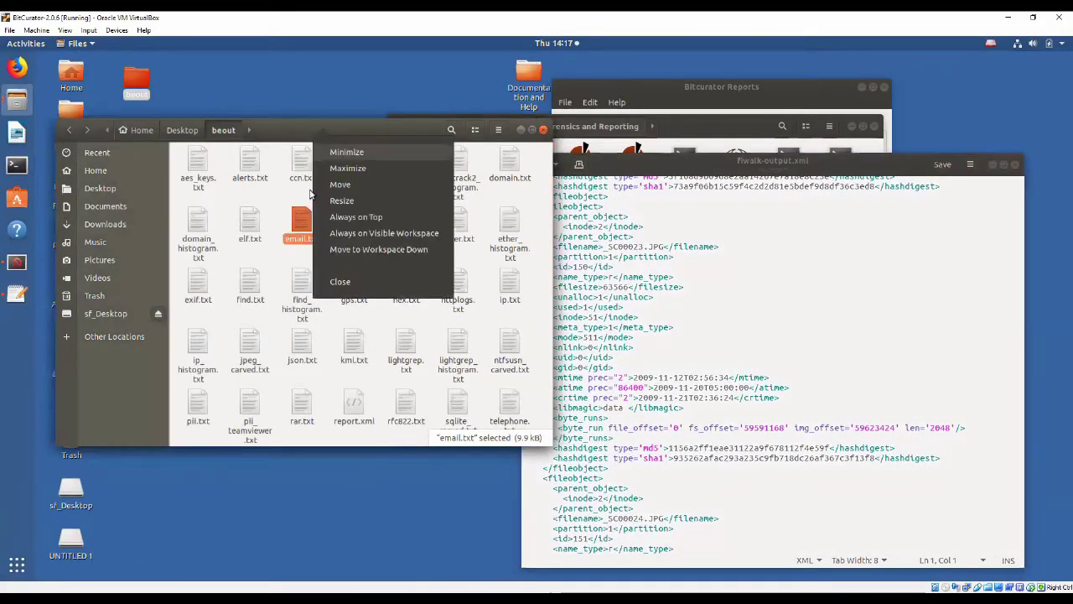
pyautogui.click(314, 132)
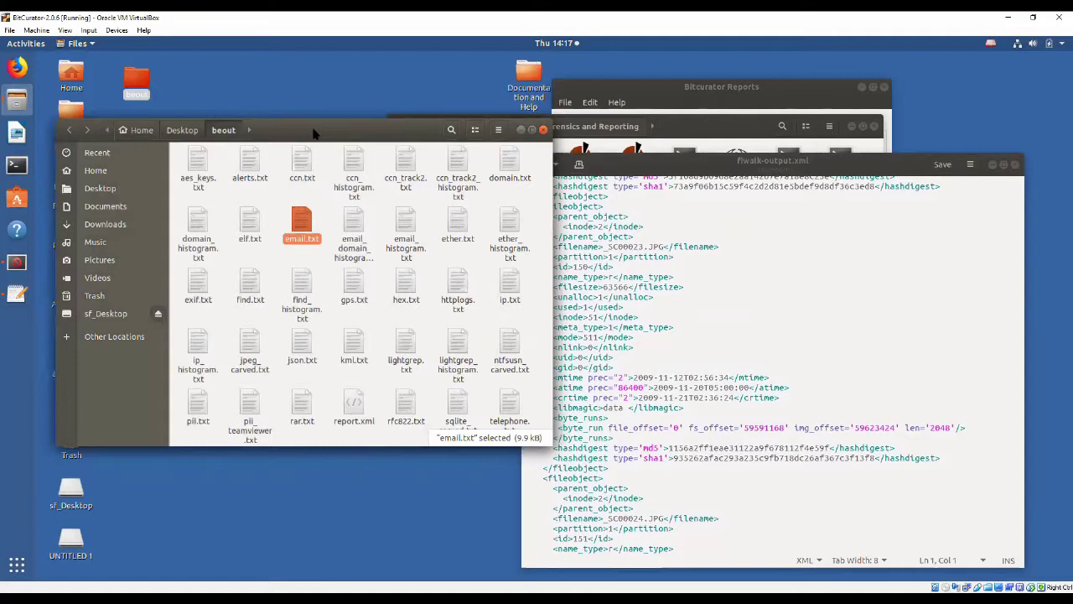
pyautogui.click(389, 93)
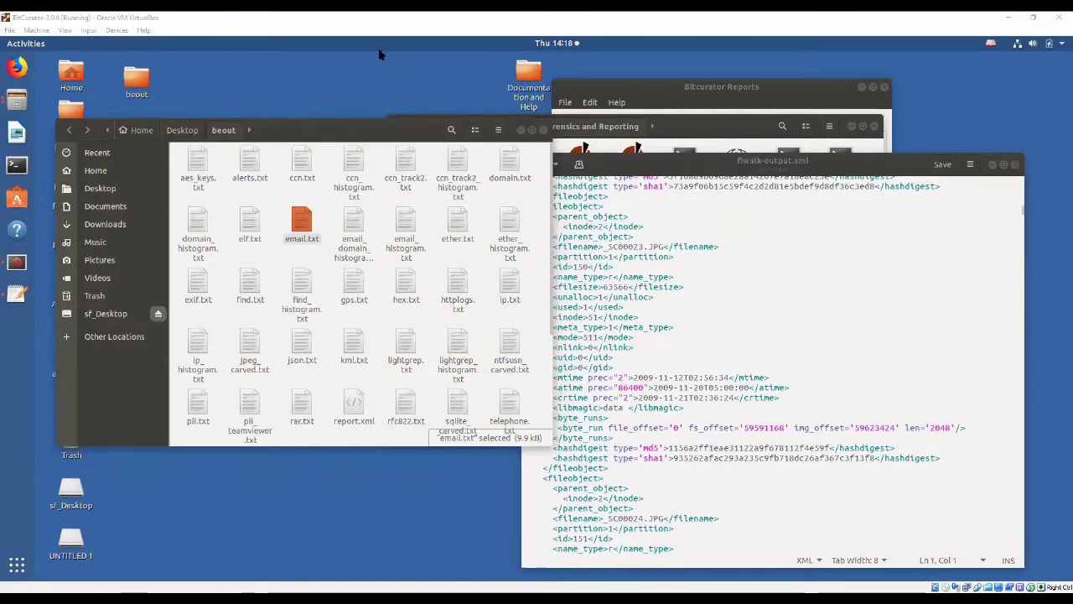
pyautogui.click(520, 130)
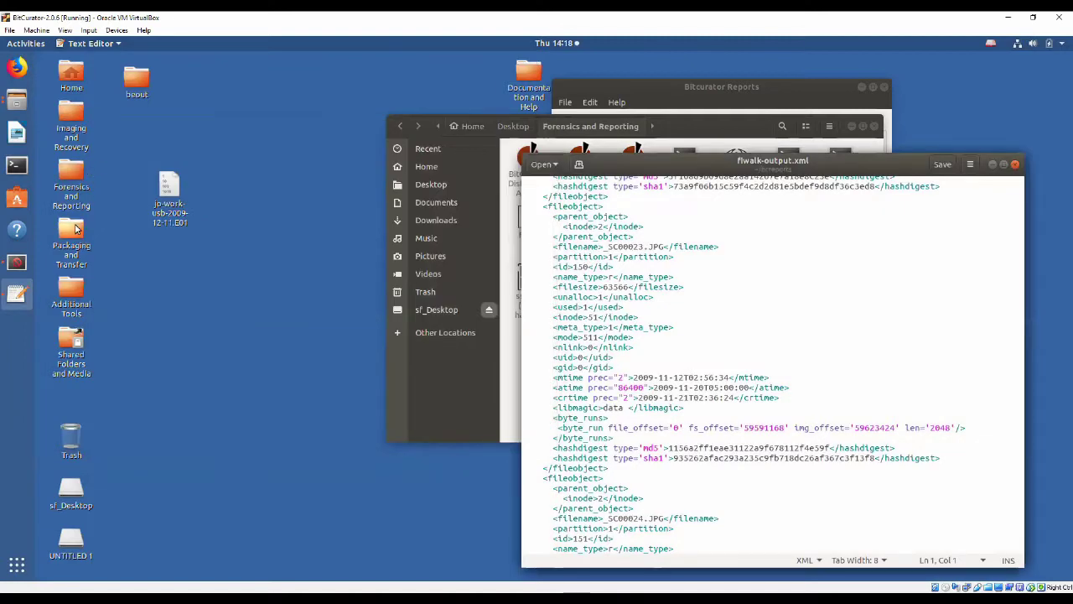
# Step: Start the BitCurator Reporting Tool from the Forensics and Reporting folder and launch BEViewer from it
pyautogui.click(72, 175)
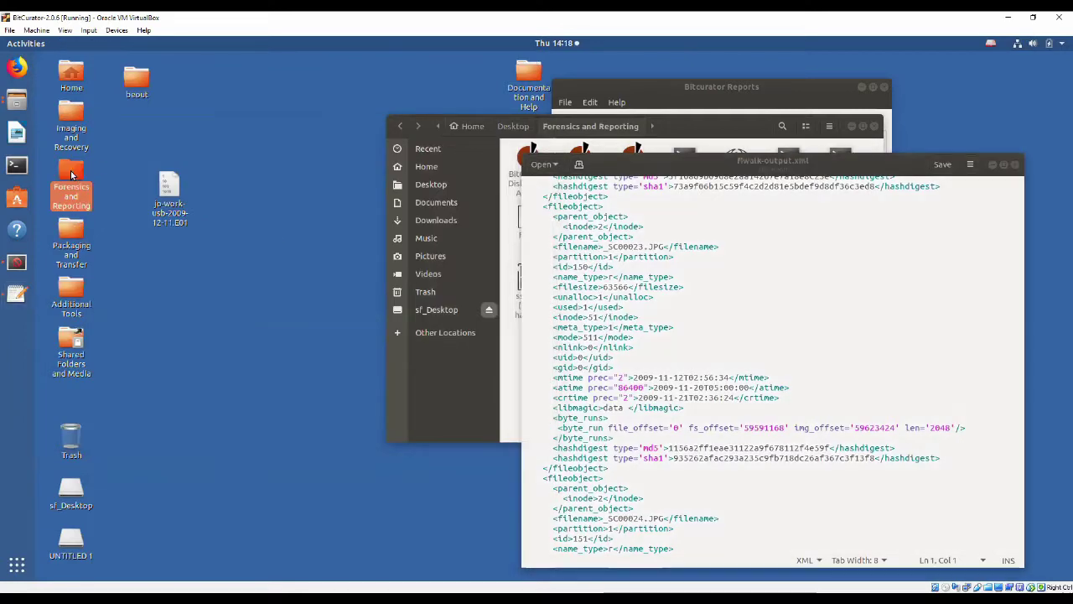
pyautogui.doubleClick(72, 174)
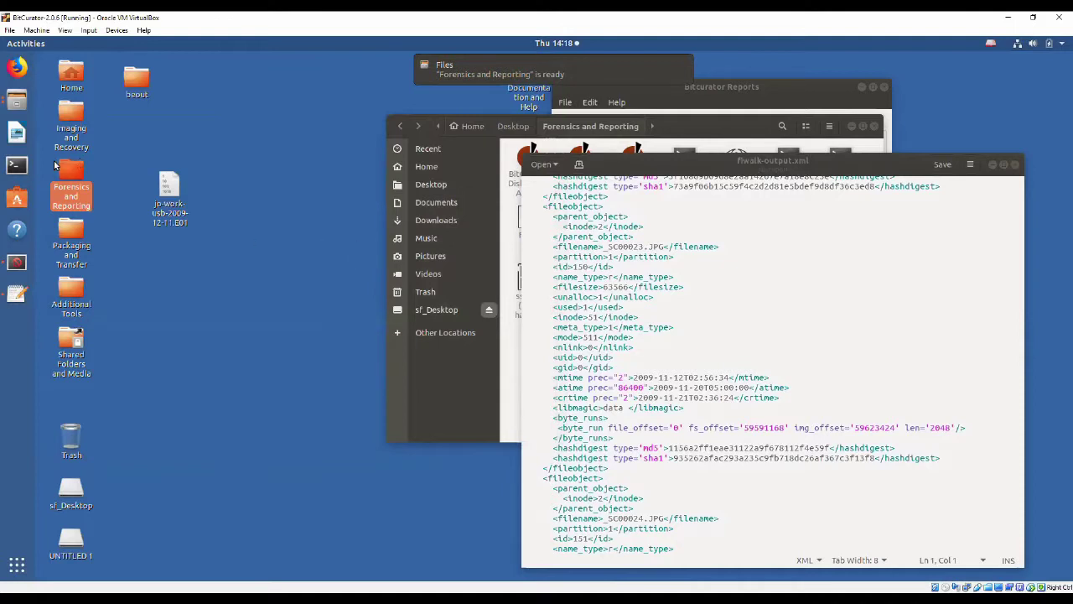
pyautogui.click(668, 131)
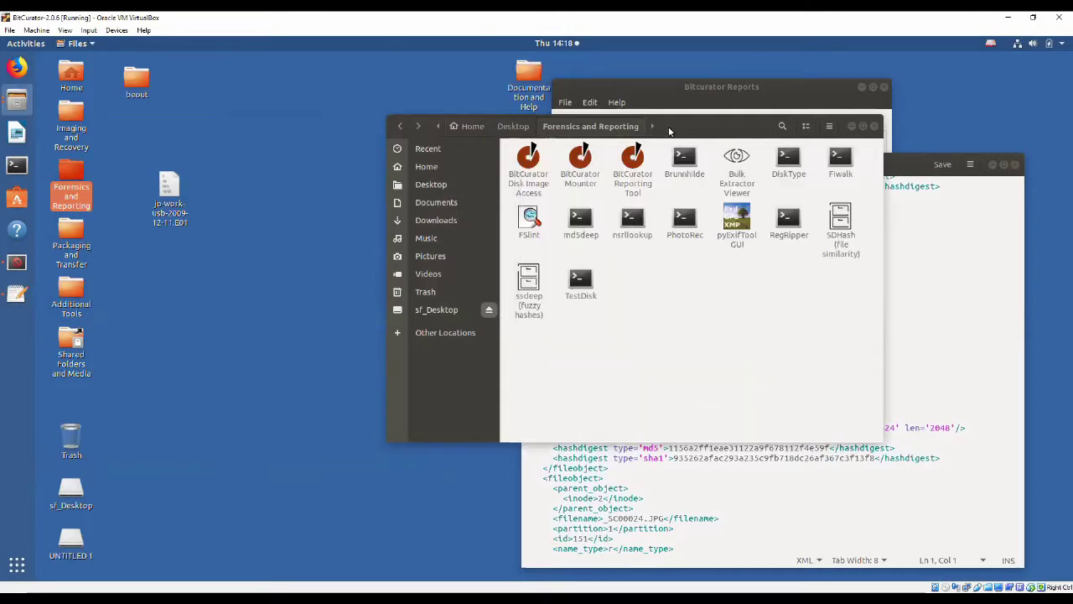
pyautogui.click(632, 168)
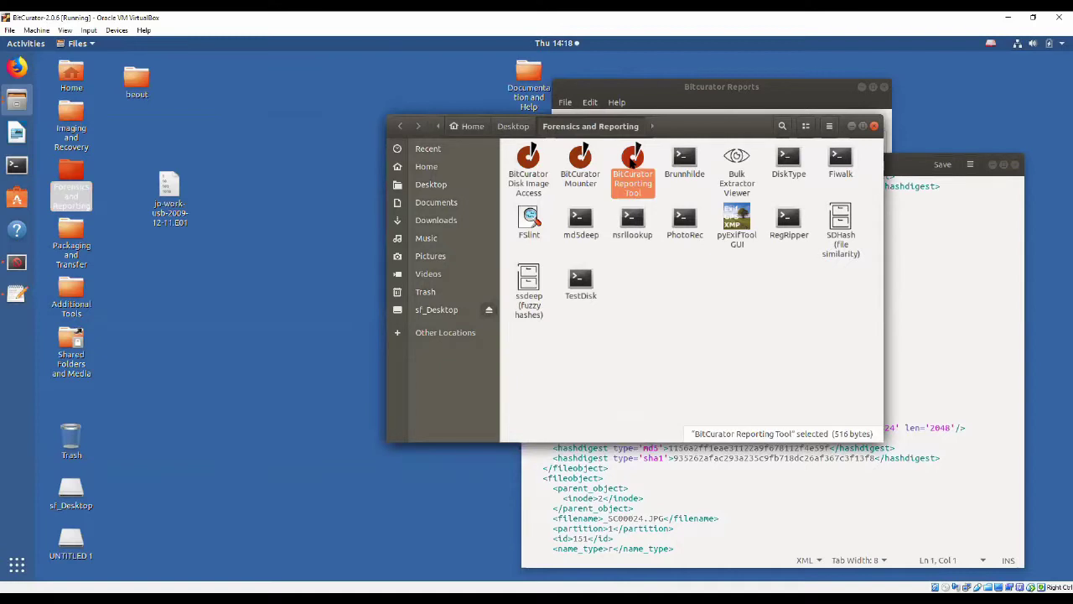
pyautogui.doubleClick(631, 159)
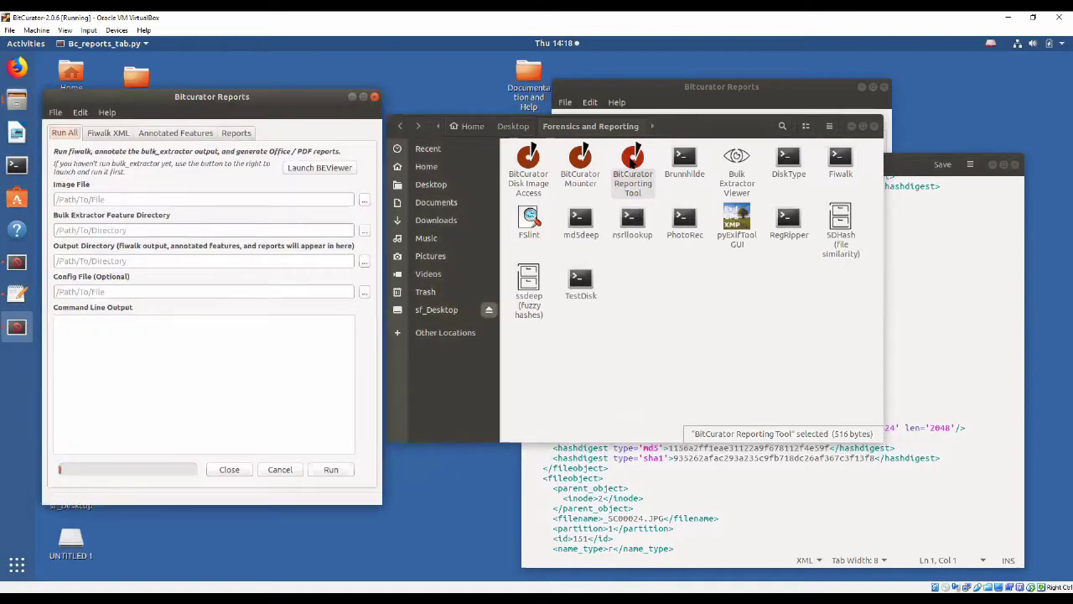
pyautogui.click(329, 167)
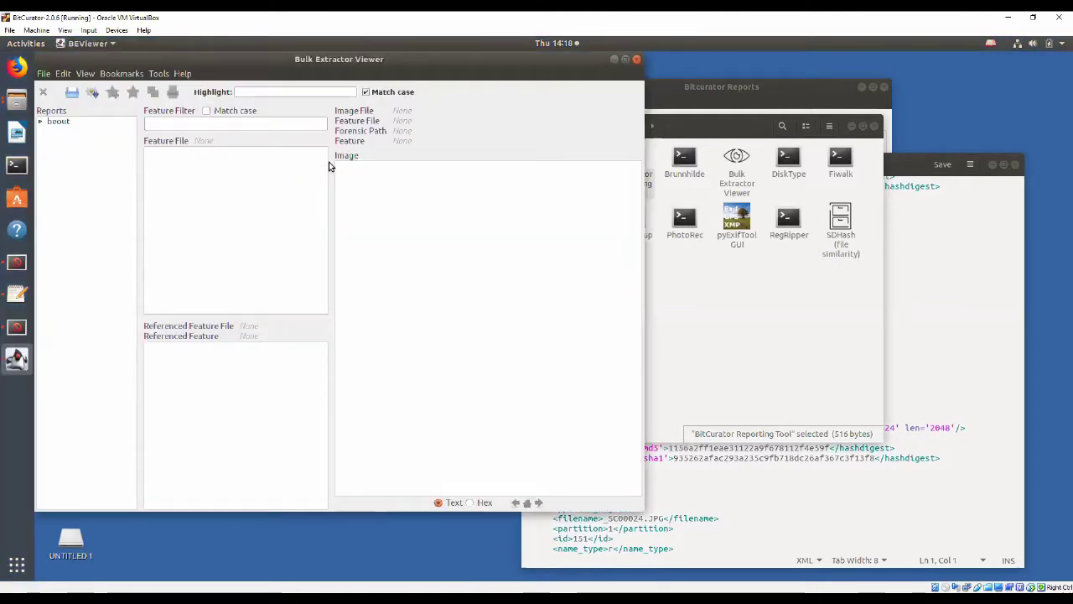
# Step: Start setting up a bulk_extractor run with jo-work-usb-2009-12-11.E01 from the desktop as the image file
pyautogui.click(159, 74)
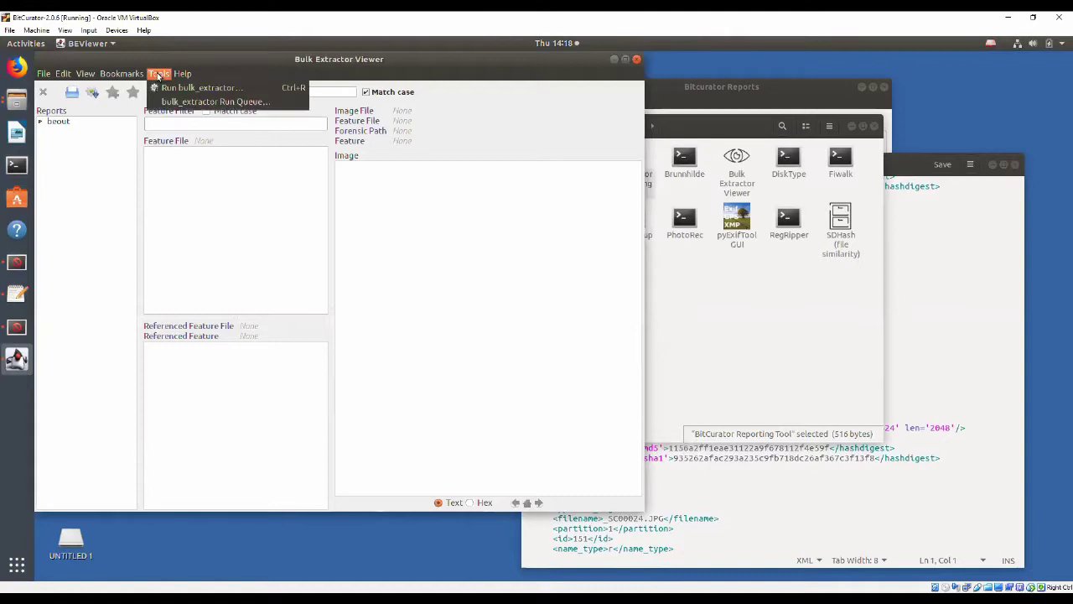
pyautogui.click(202, 87)
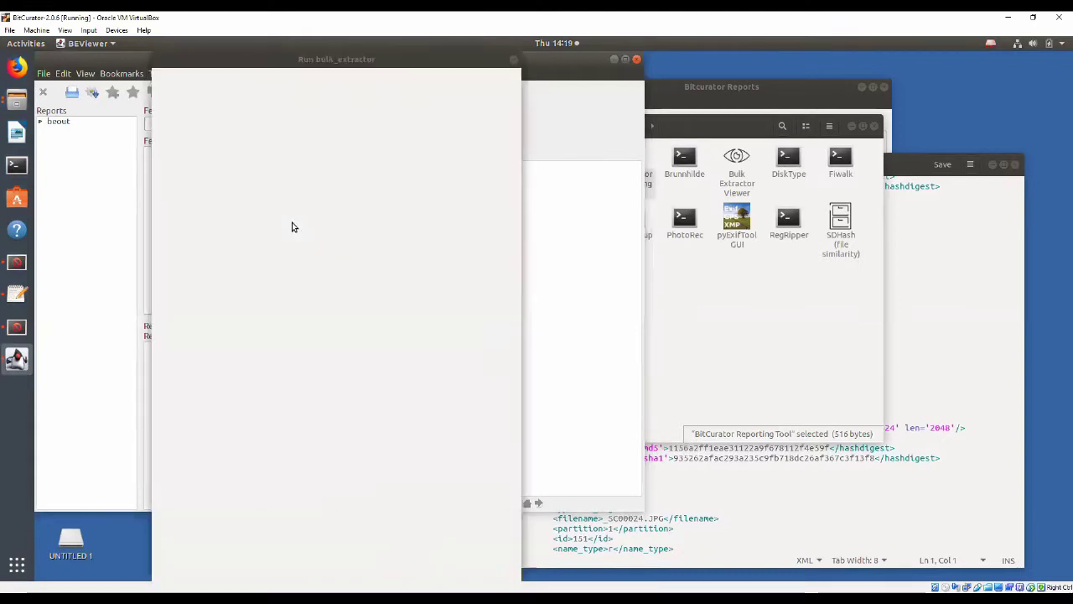
pyautogui.click(418, 110)
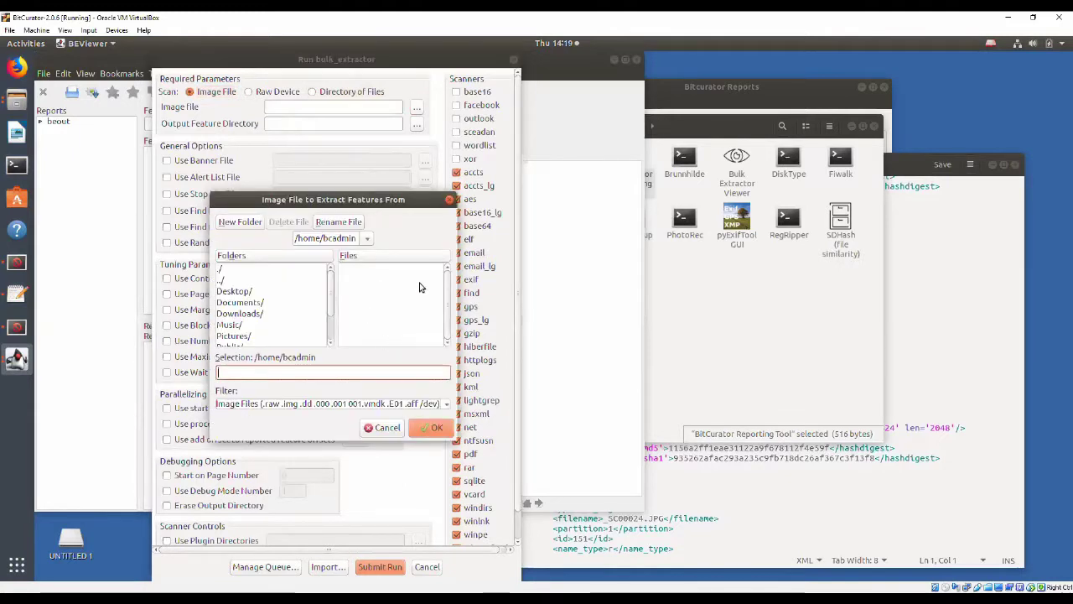
pyautogui.click(248, 293)
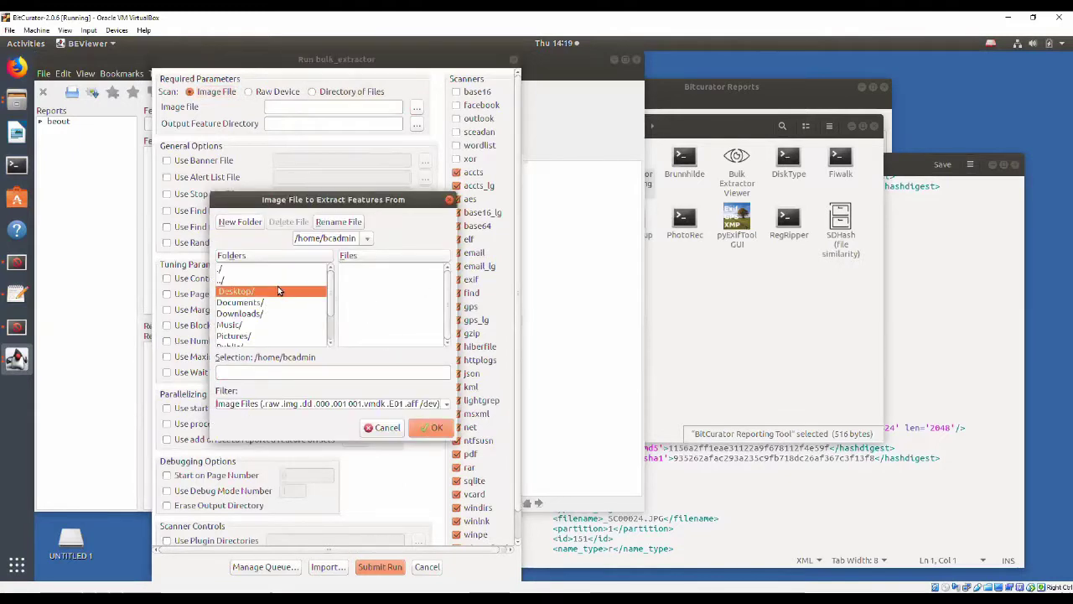
pyautogui.doubleClick(280, 290)
pyautogui.click(387, 269)
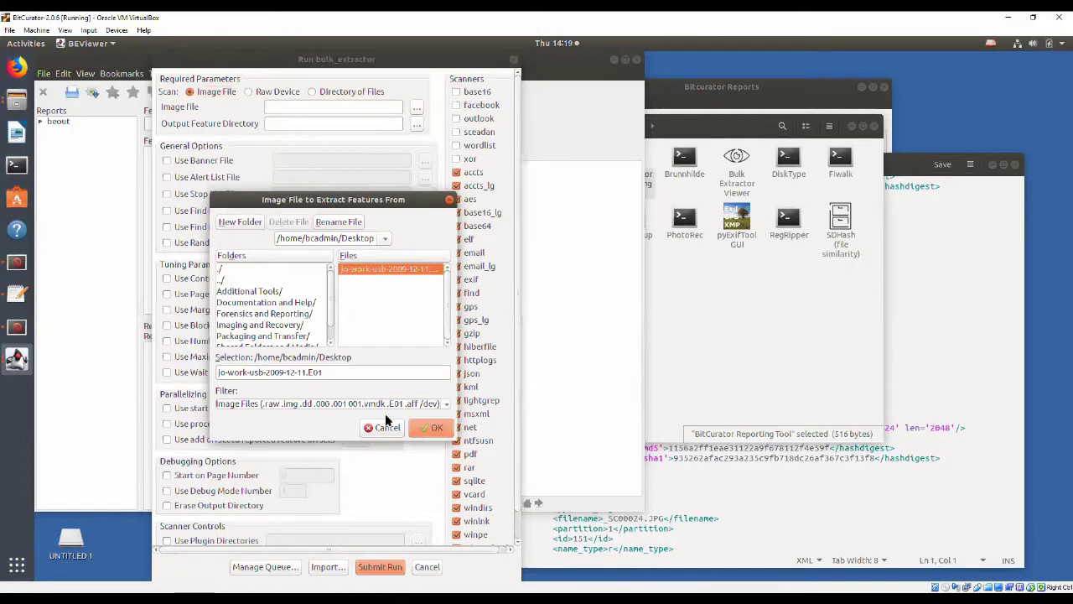
pyautogui.click(431, 427)
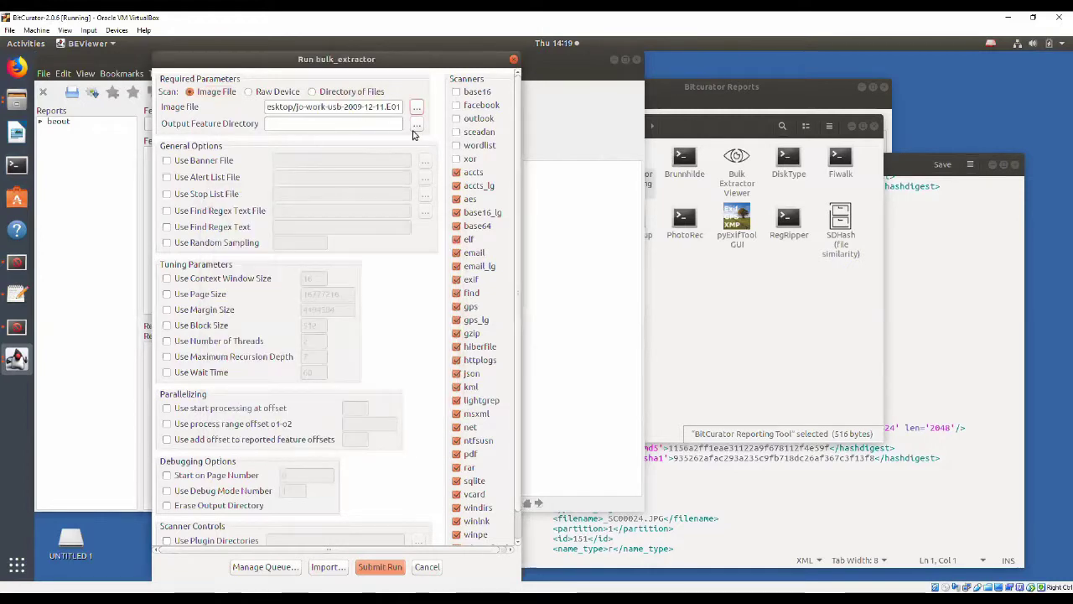
# Step: Set the output feature directory to /home/bcadmin/Desktop/beout, review the remaining run options, and cancel the bulk_extractor run setup
pyautogui.click(419, 127)
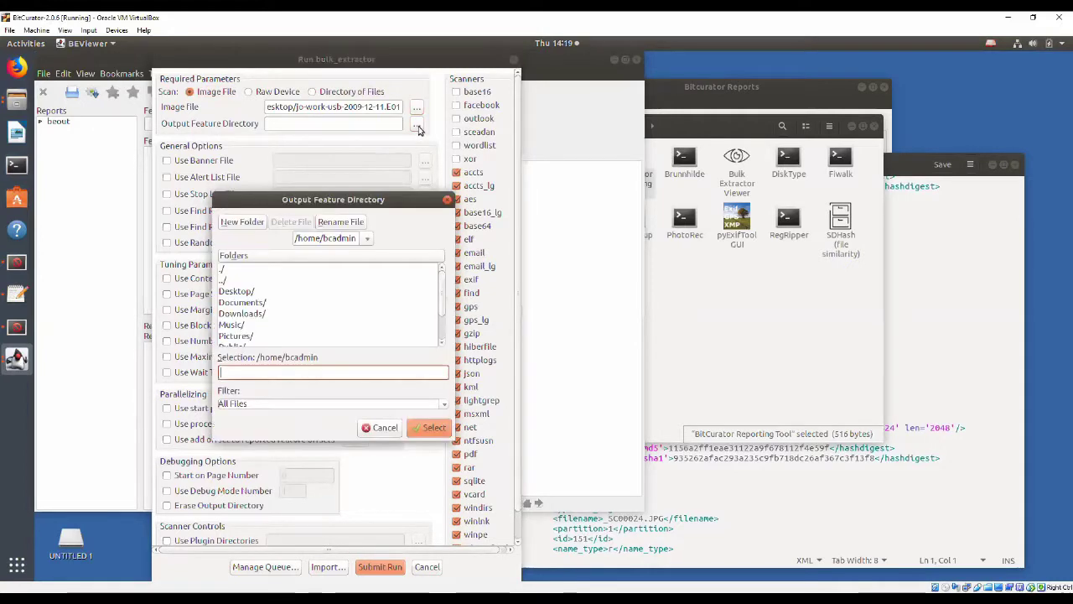
pyautogui.doubleClick(238, 292)
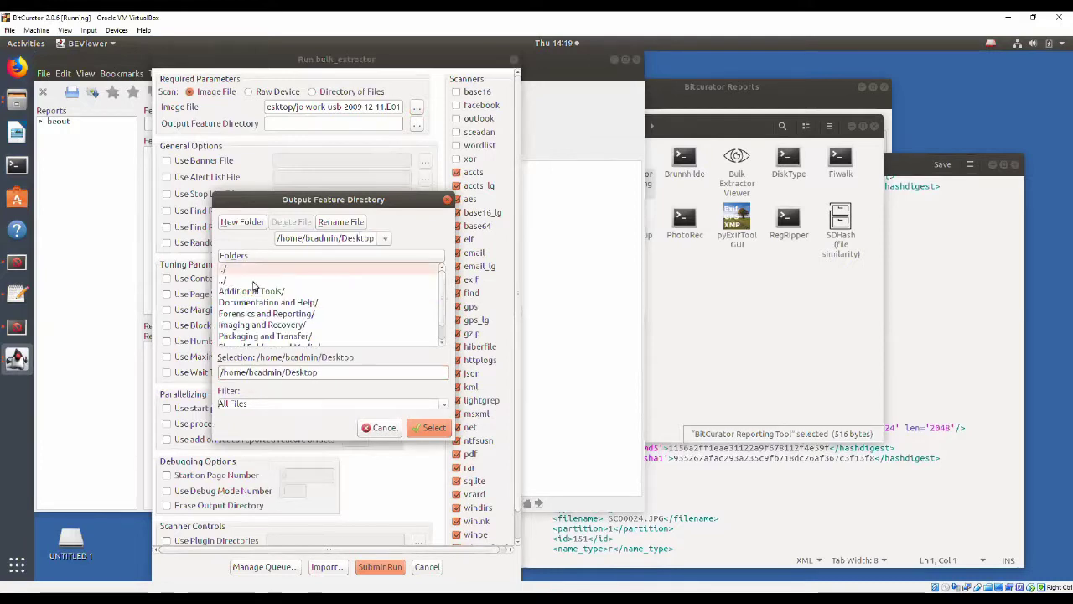
pyautogui.scroll(-2, 441, 295)
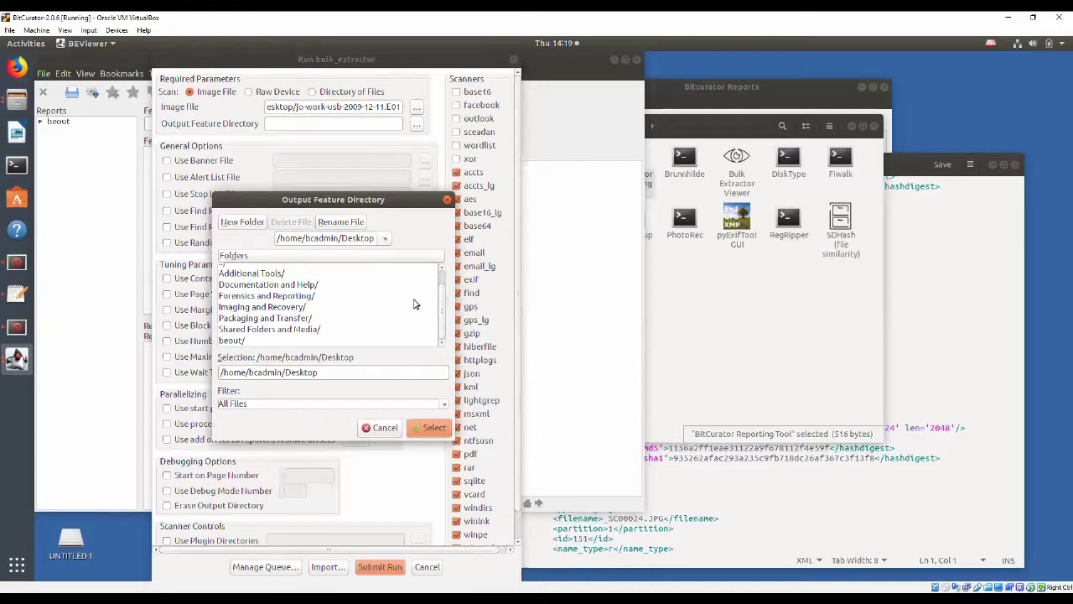
pyautogui.moveTo(443, 302); pyautogui.dragTo(441, 327)
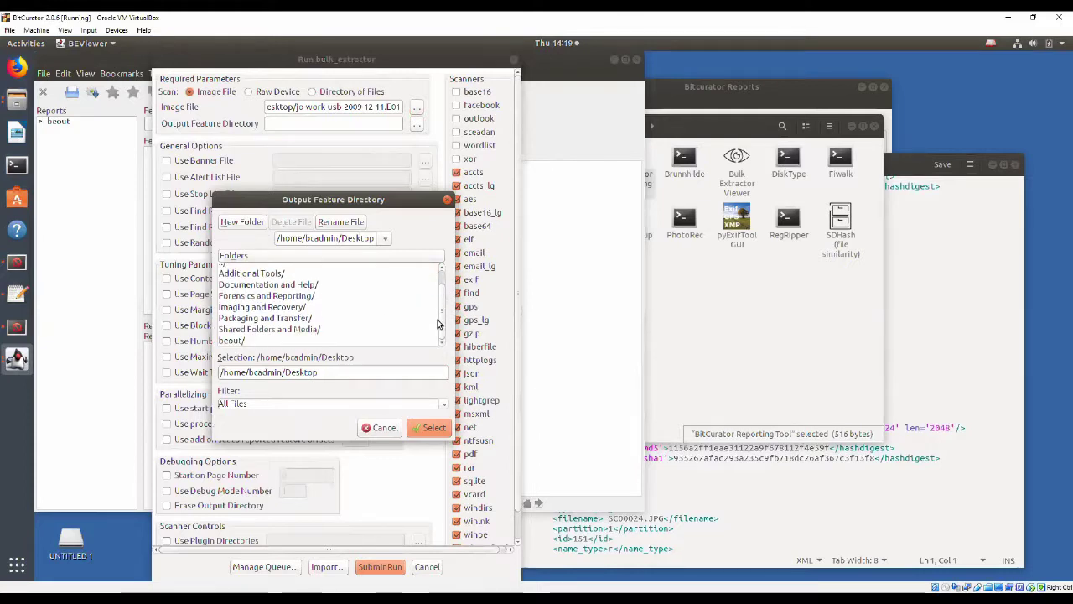
pyautogui.doubleClick(237, 341)
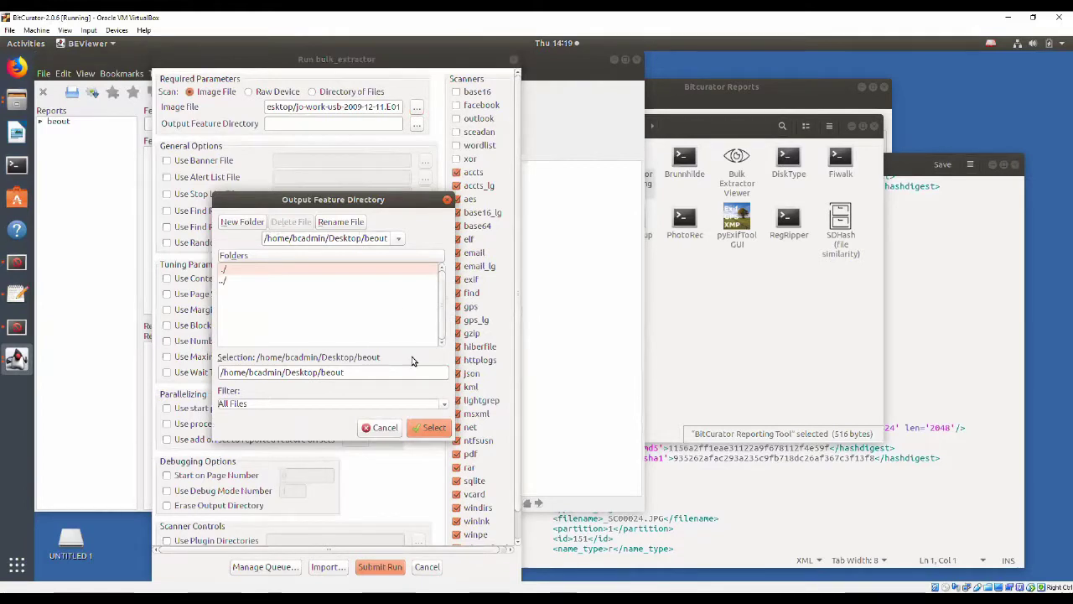
pyautogui.click(426, 429)
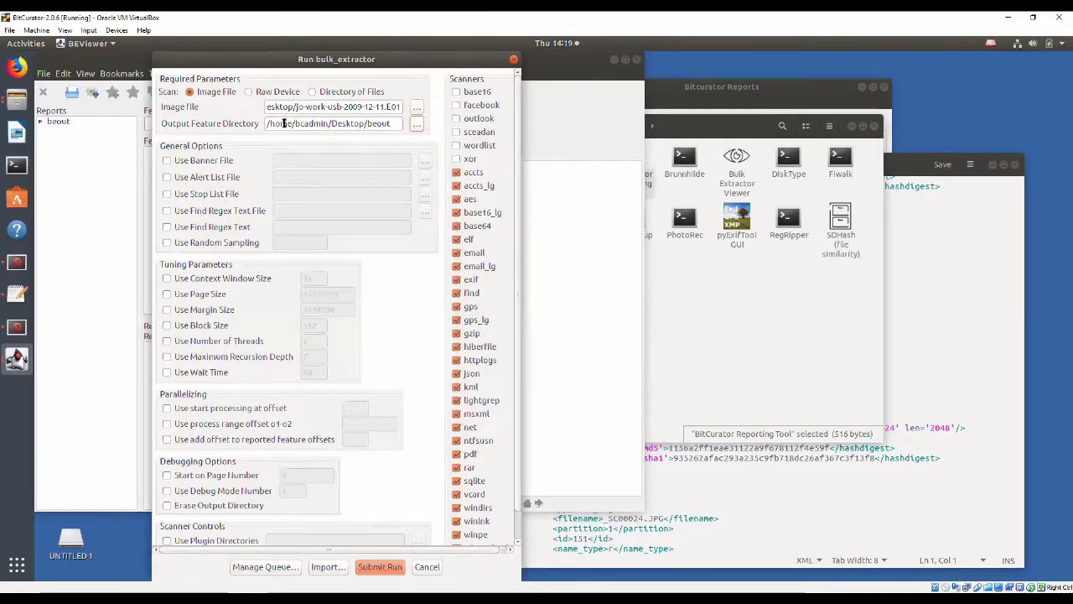
pyautogui.doubleClick(375, 123)
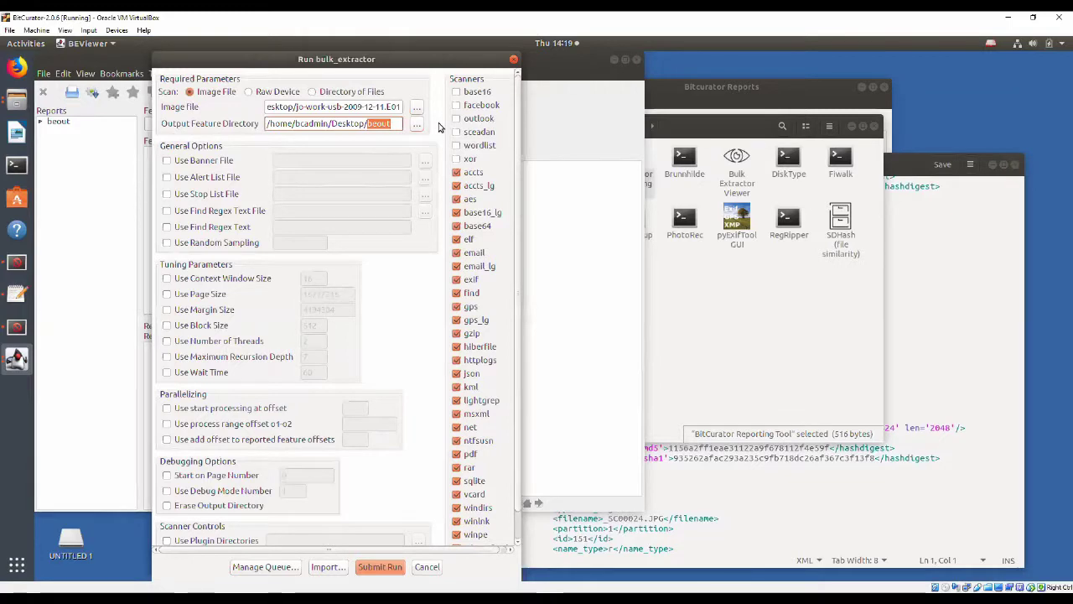
pyautogui.scroll(-1, 514, 217)
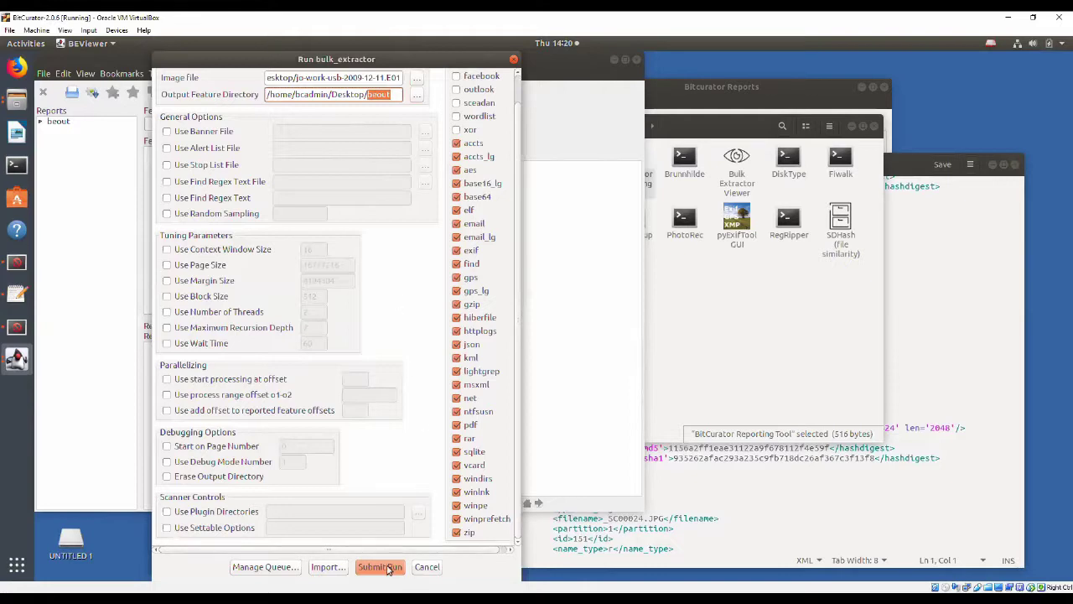
pyautogui.click(427, 566)
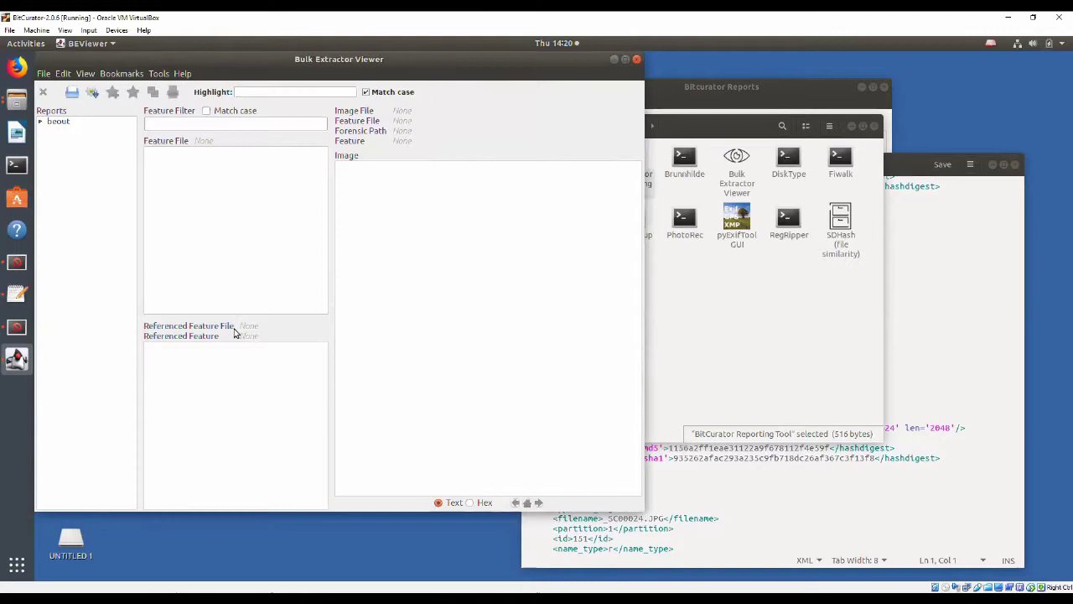
# Step: Examine the mesa.afmc.af.mil and math.pitt.edu entries of domain.txt in the beout report, and close the viewer
pyautogui.click(40, 122)
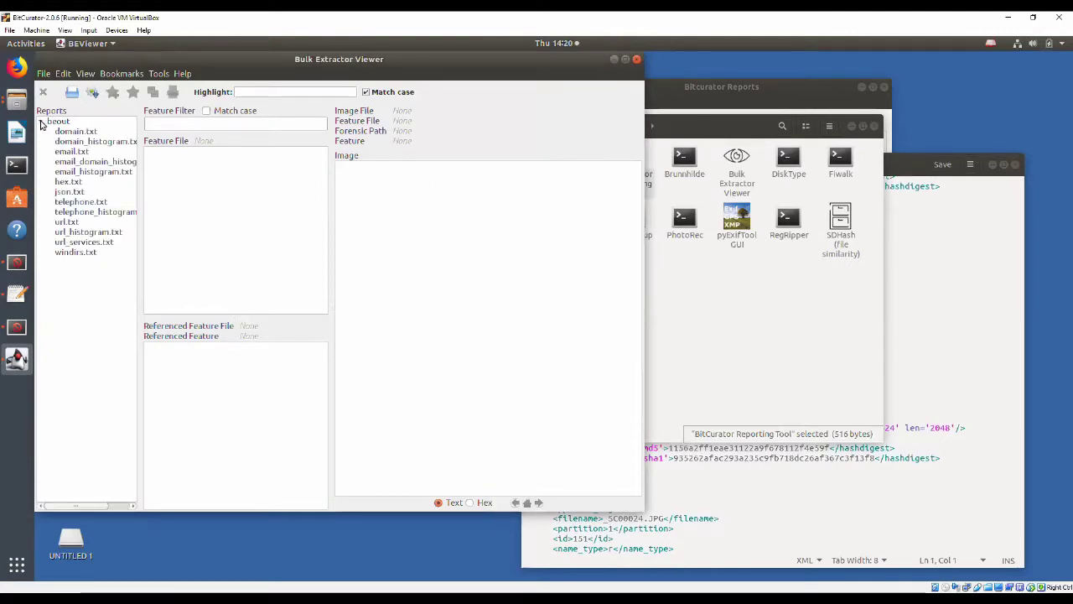
pyautogui.click(63, 136)
pyautogui.click(169, 167)
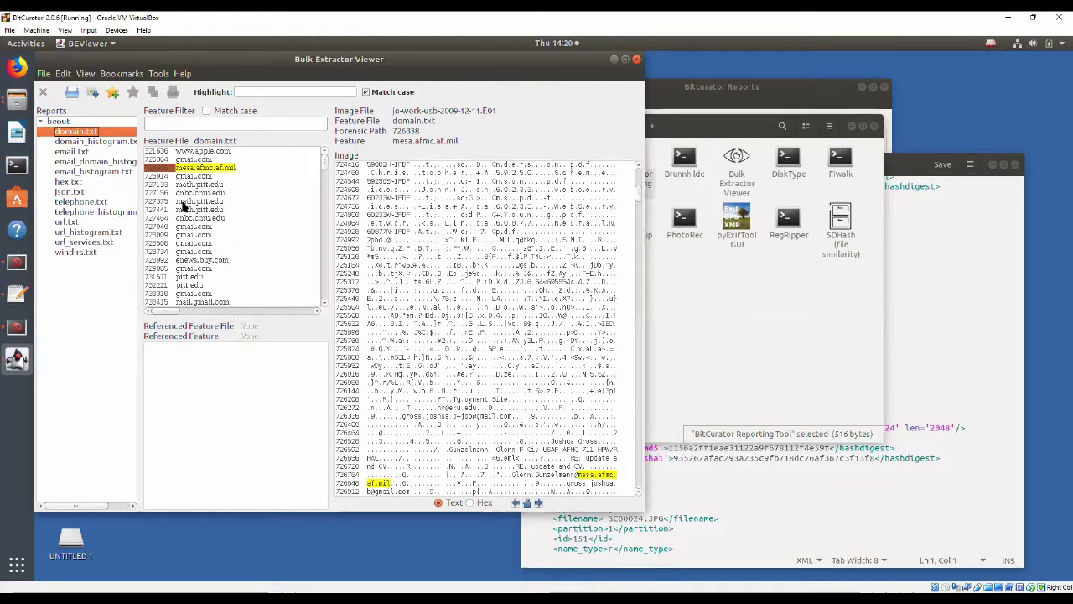
pyautogui.click(182, 202)
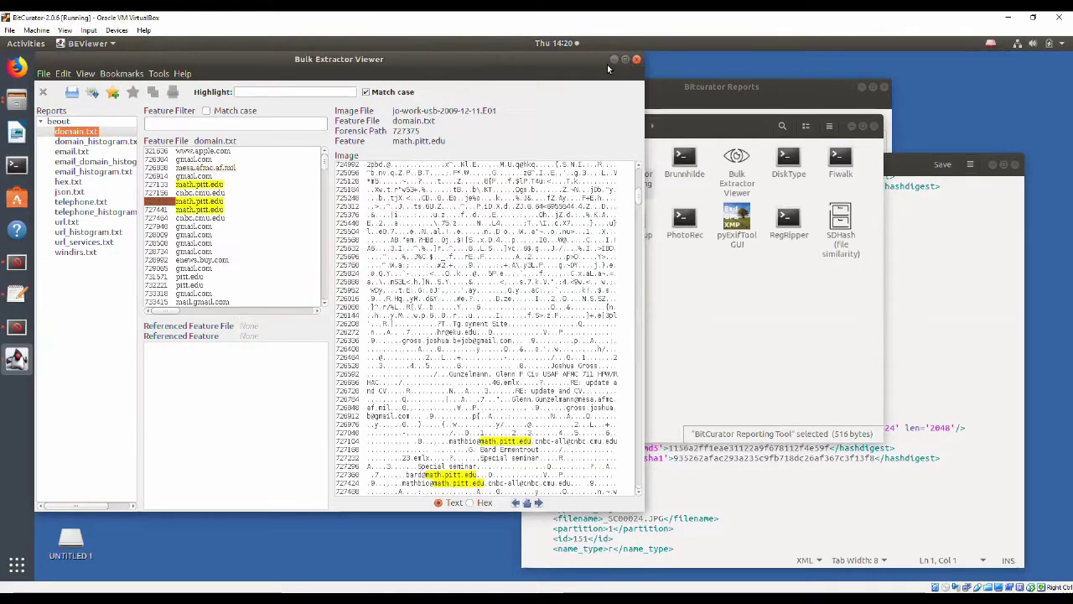
pyautogui.click(636, 58)
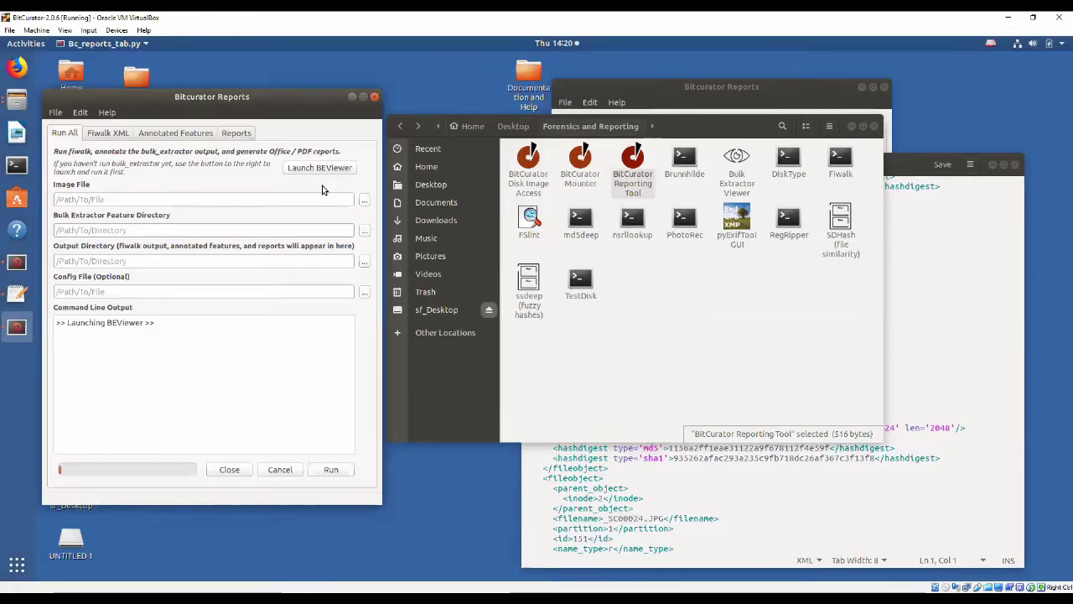
# Step: Set jo-work-usb-2009-12-11.E01 from the desktop as the image file and the desktop's beout folder as the bulk_extractor feature directory
pyautogui.click(364, 200)
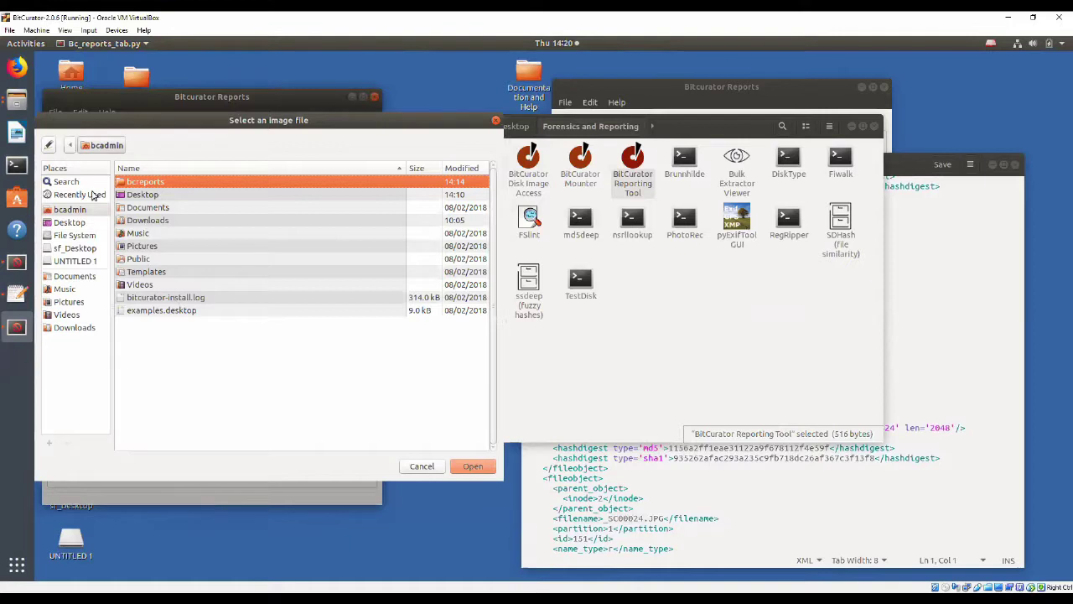
pyautogui.doubleClick(139, 194)
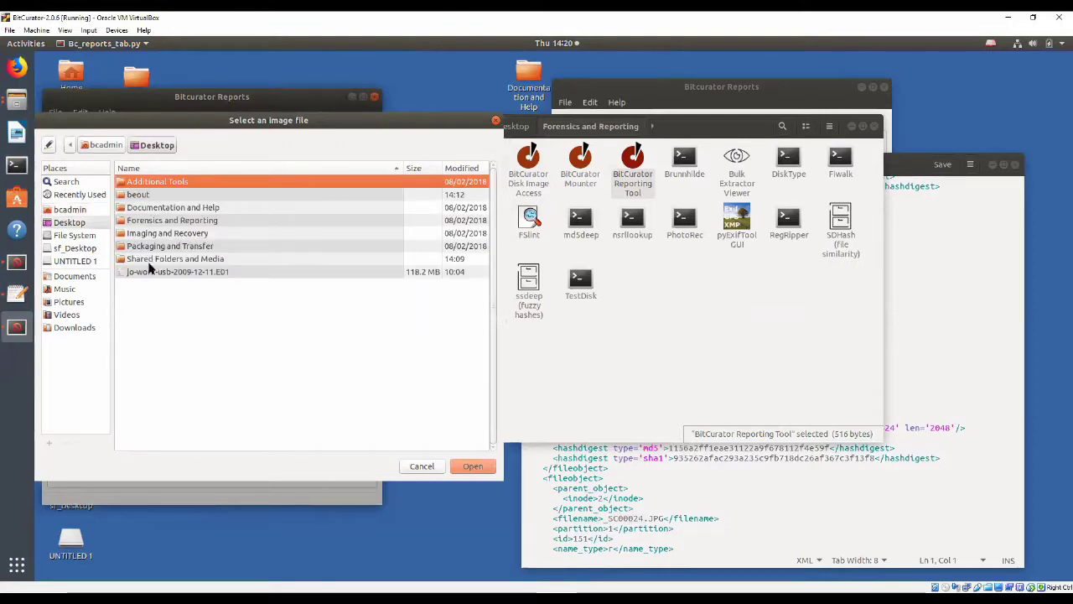
pyautogui.click(153, 272)
pyautogui.click(478, 467)
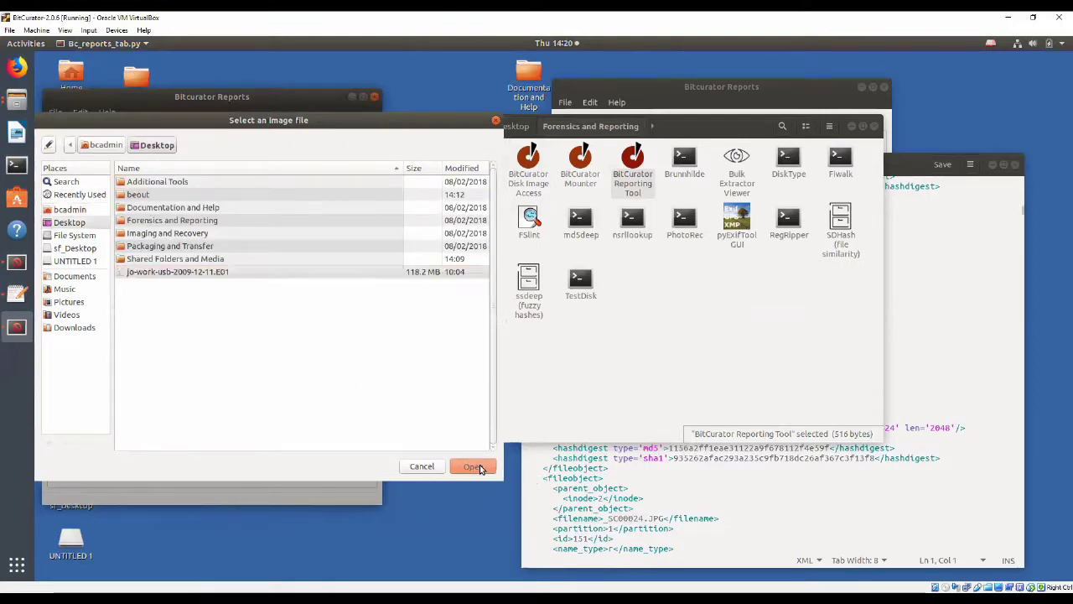
pyautogui.click(333, 230)
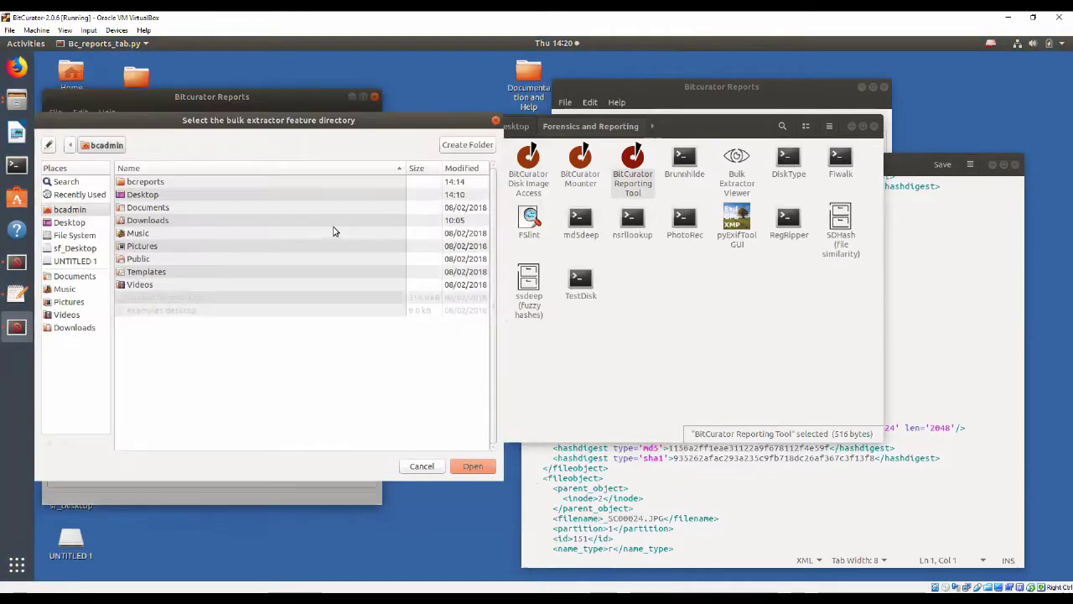
pyautogui.doubleClick(136, 196)
pyautogui.click(136, 196)
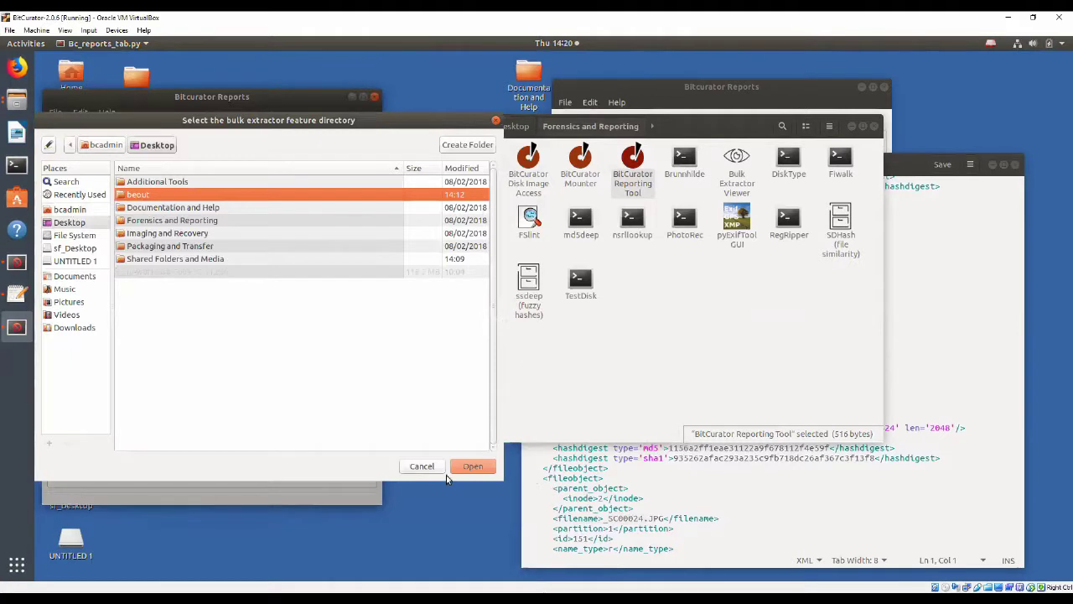
pyautogui.click(472, 465)
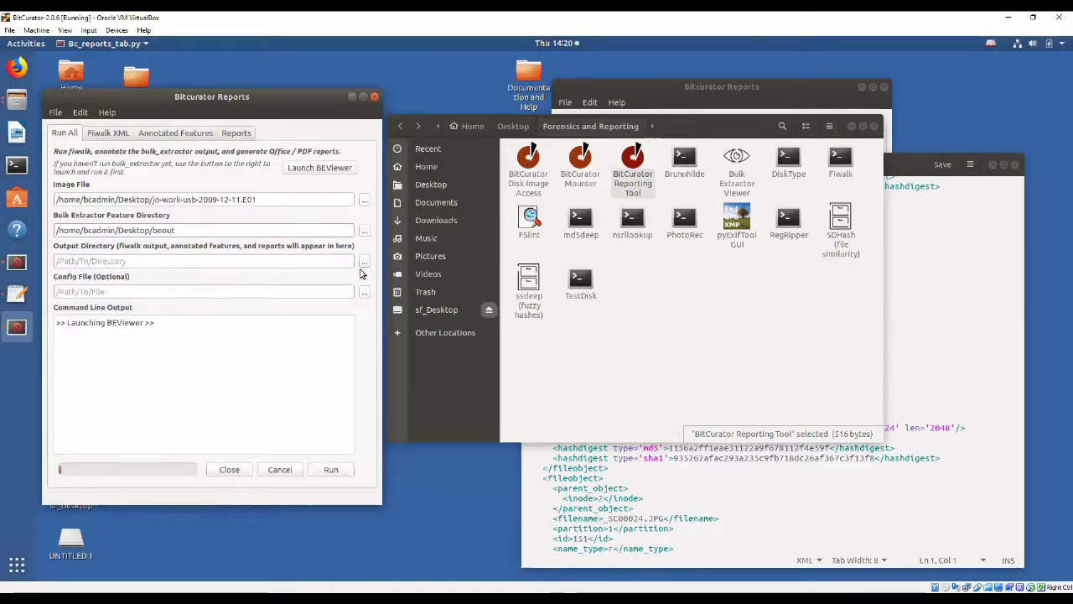
# Step: Try to choose the home folder's bcreports as the output directory, cancel the selection, and close the reports window without running it
pyautogui.click(364, 265)
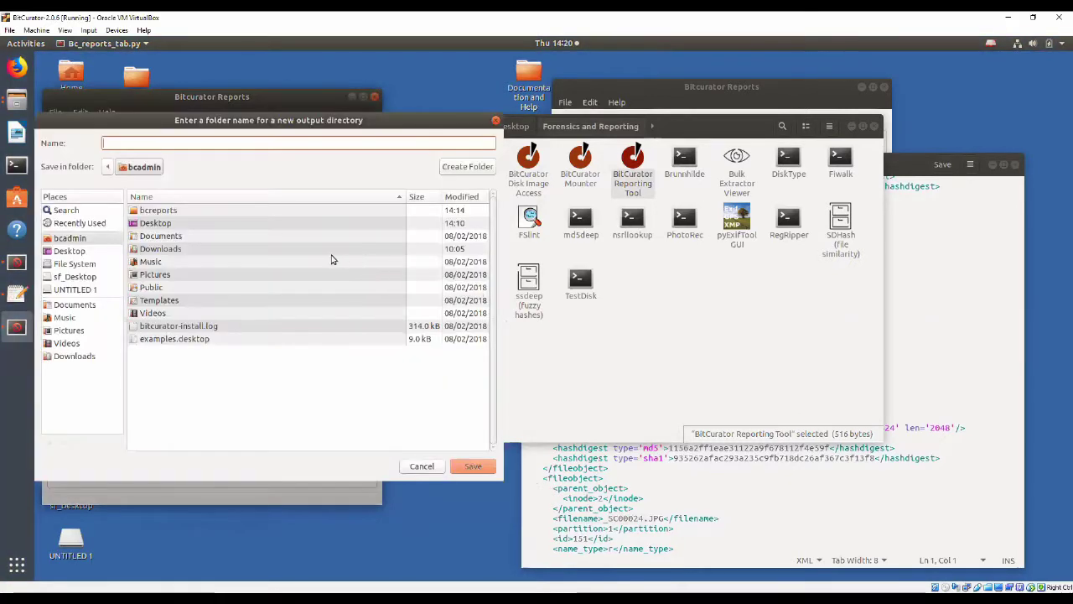
pyautogui.click(157, 212)
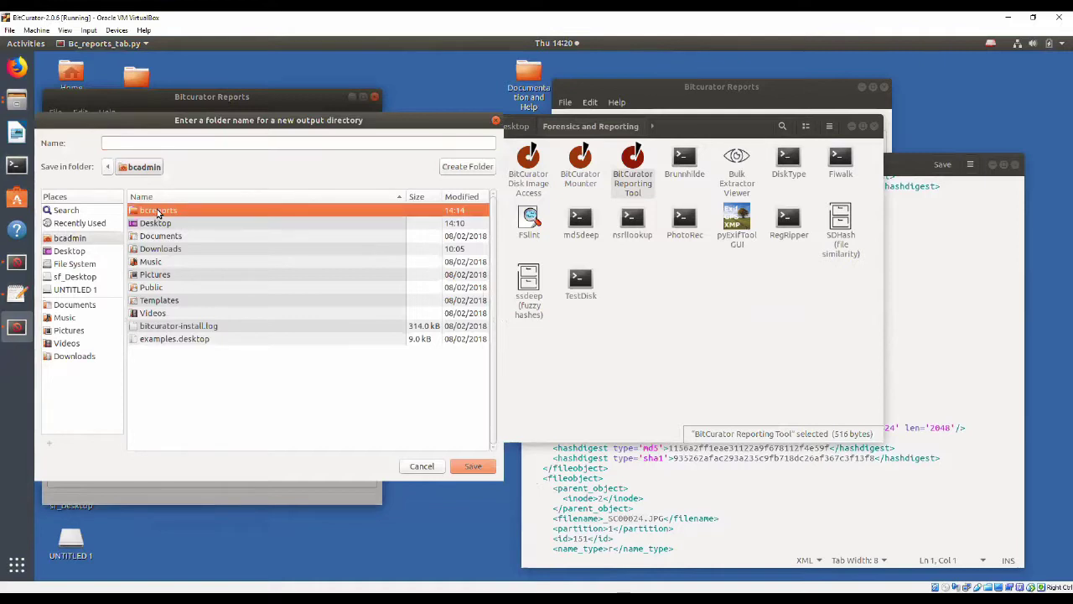
pyautogui.click(471, 466)
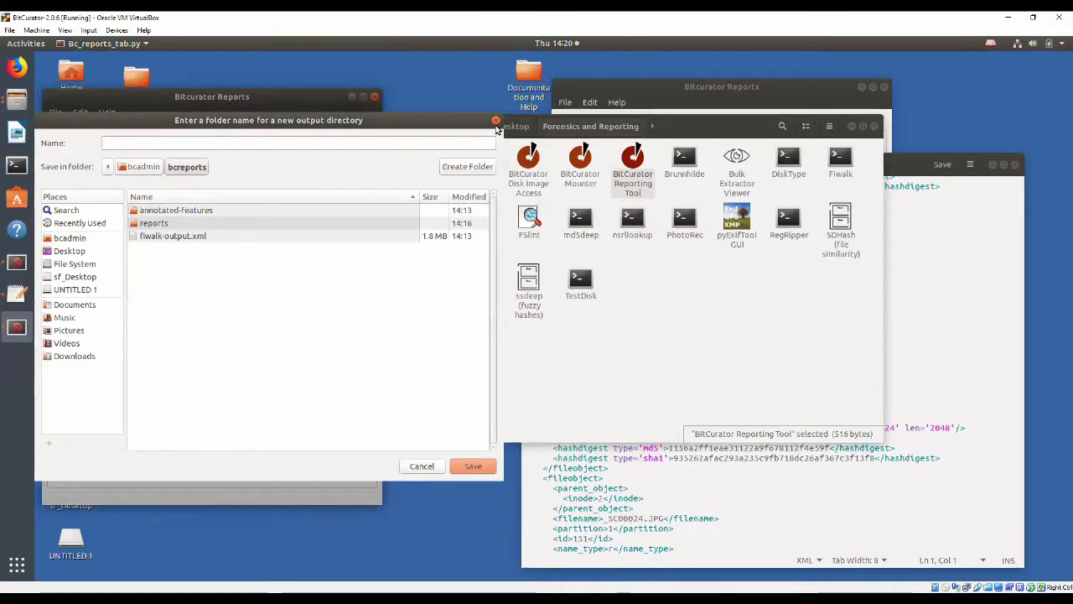
pyautogui.click(421, 466)
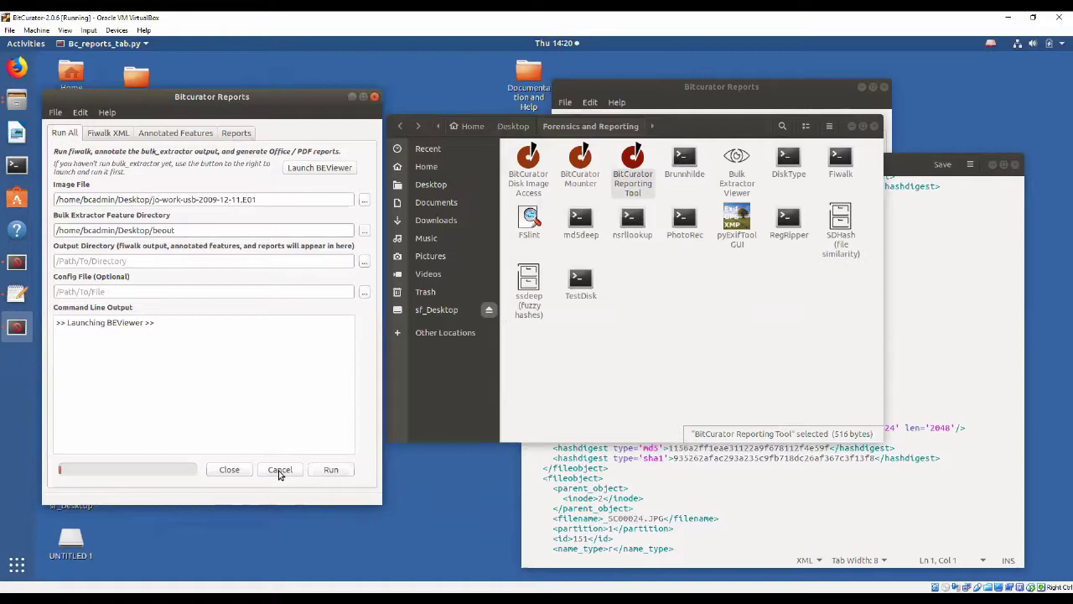
pyautogui.click(228, 469)
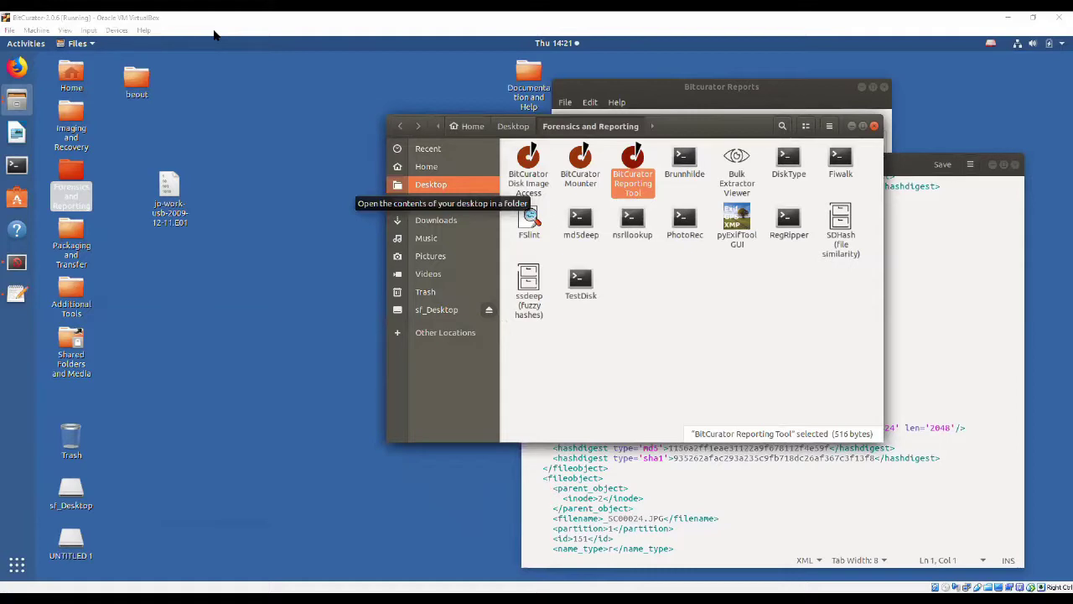
# Step: Switch to Firefox and open the digitalcorpora.org website
pyautogui.click(681, 338)
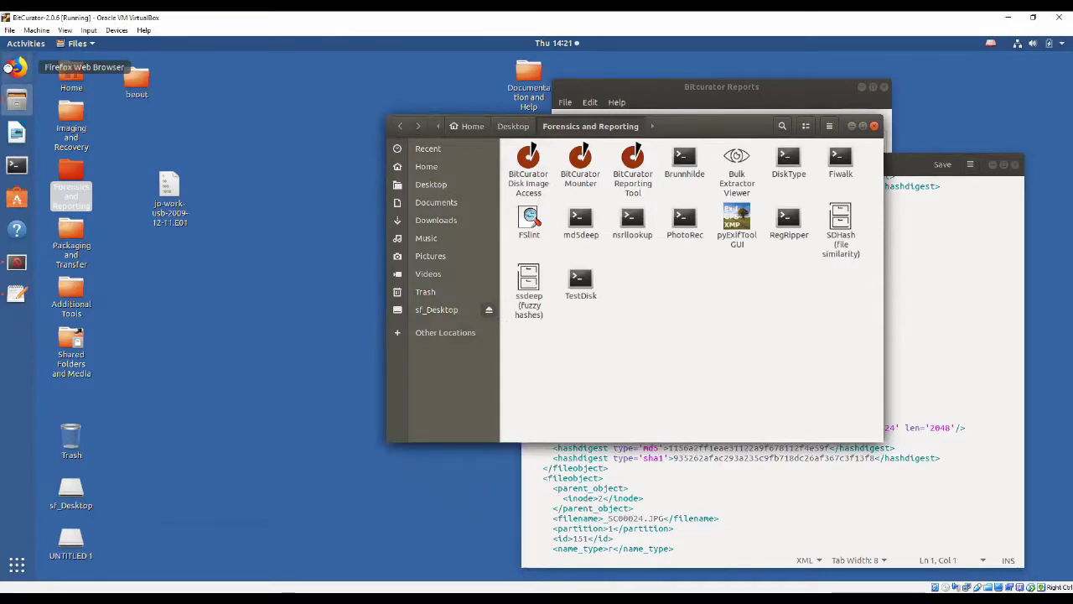
pyautogui.click(17, 67)
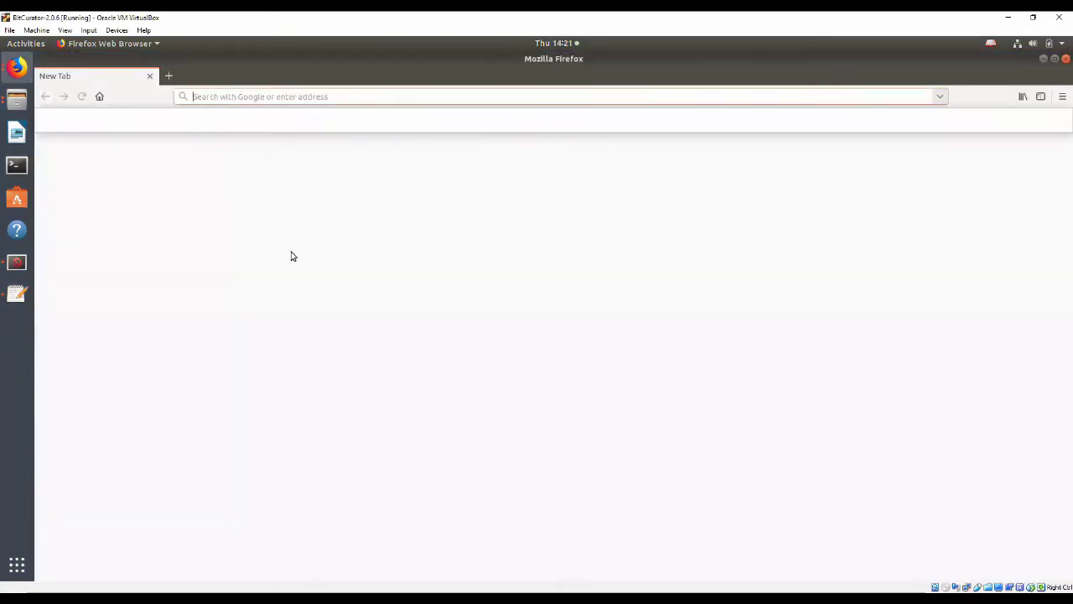
pyautogui.write('digitalcorpora.org/')
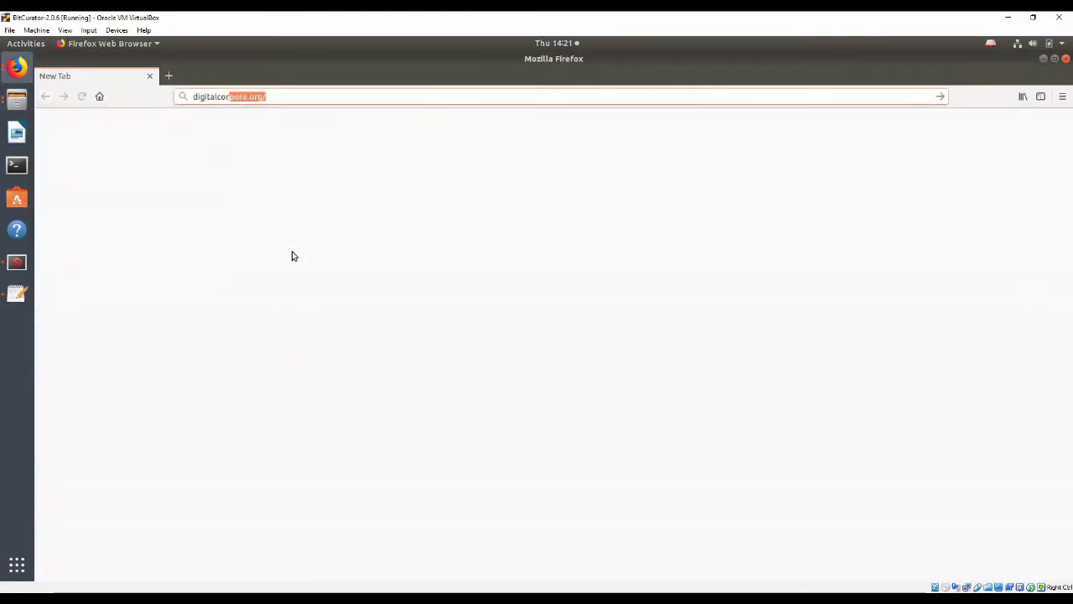
pyautogui.press('Return')
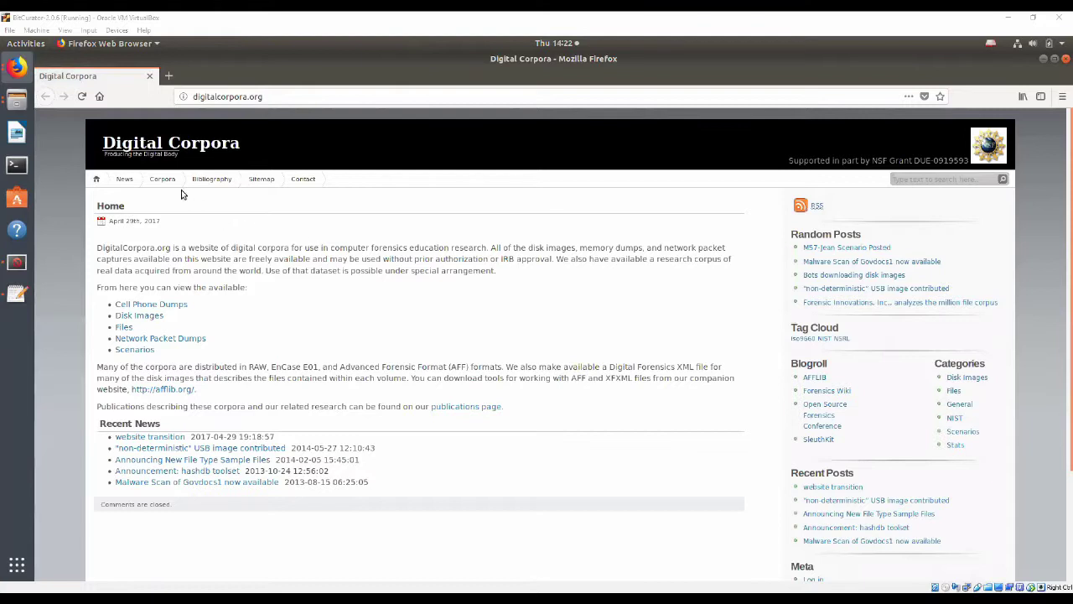
# Step: Look through the Corpora categories of the Digital Corpora site and list the available scenarios
pyautogui.moveTo(163, 180)
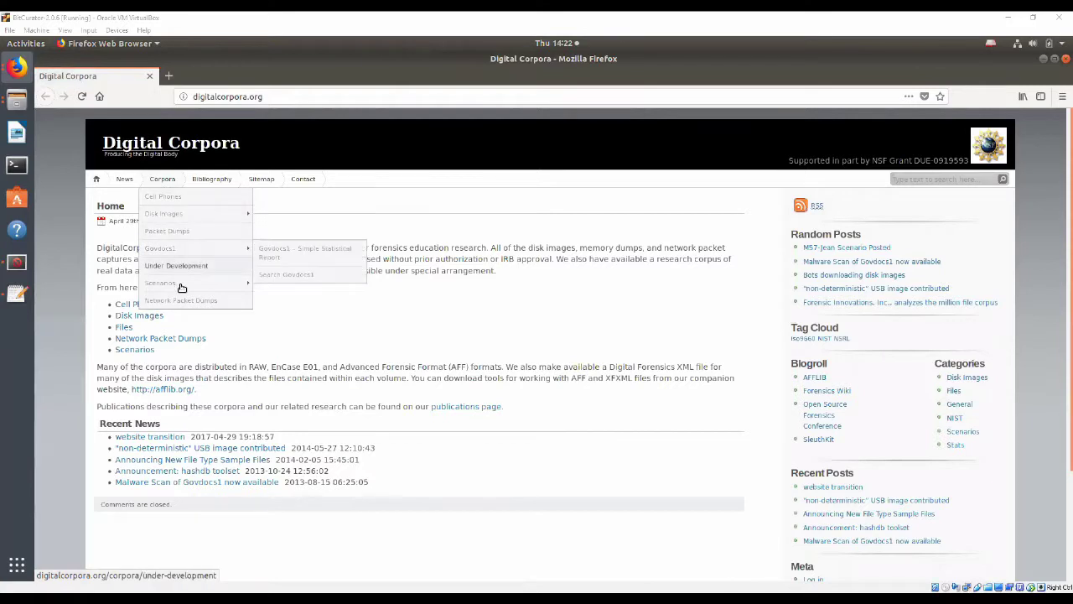
pyautogui.moveTo(181, 287)
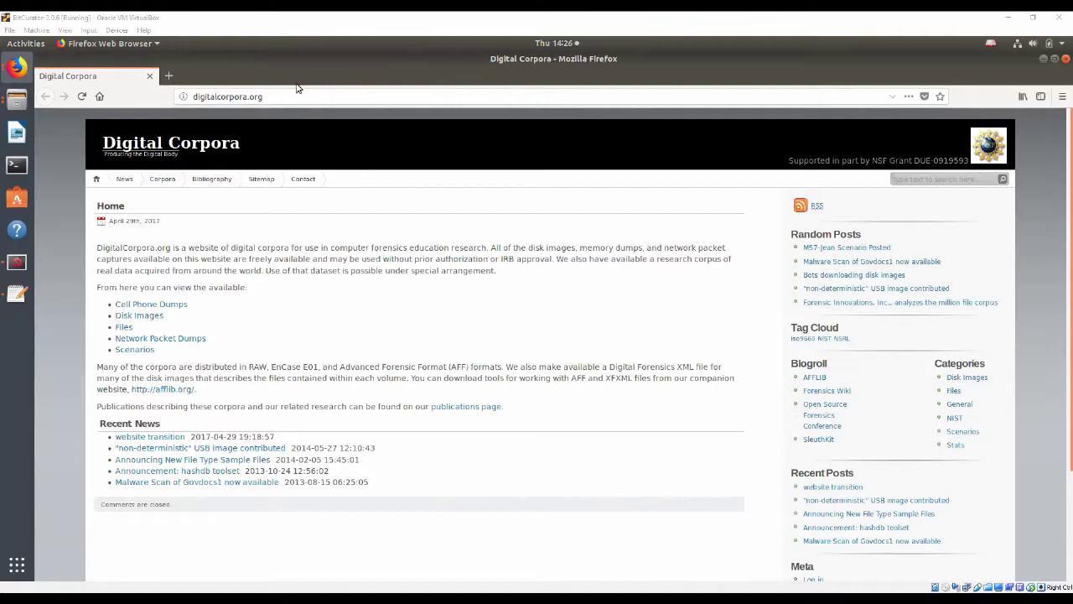
pyautogui.moveTo(160, 185)
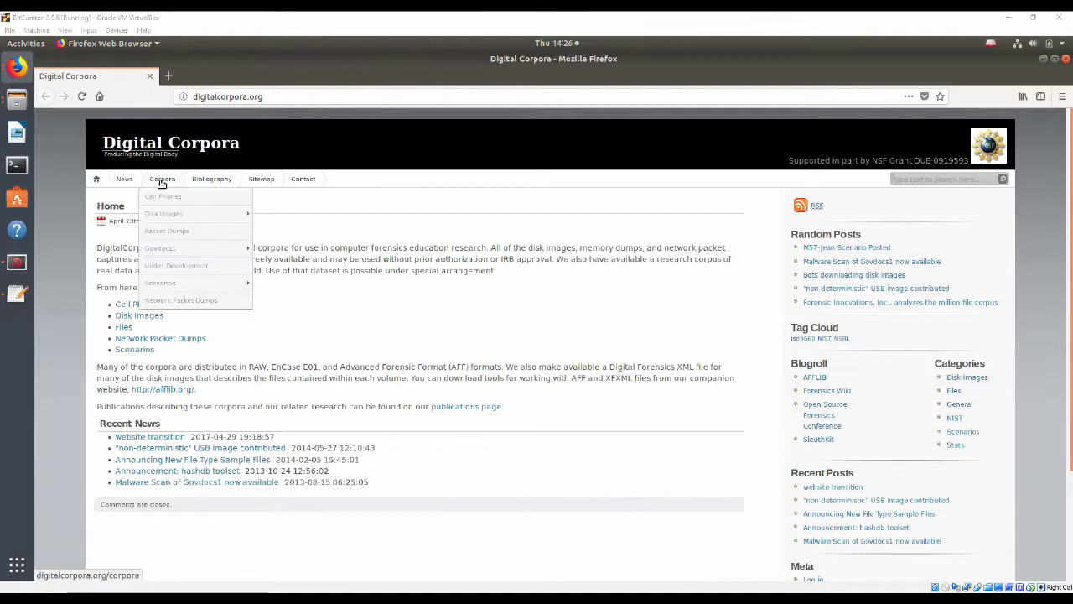
pyautogui.moveTo(168, 215)
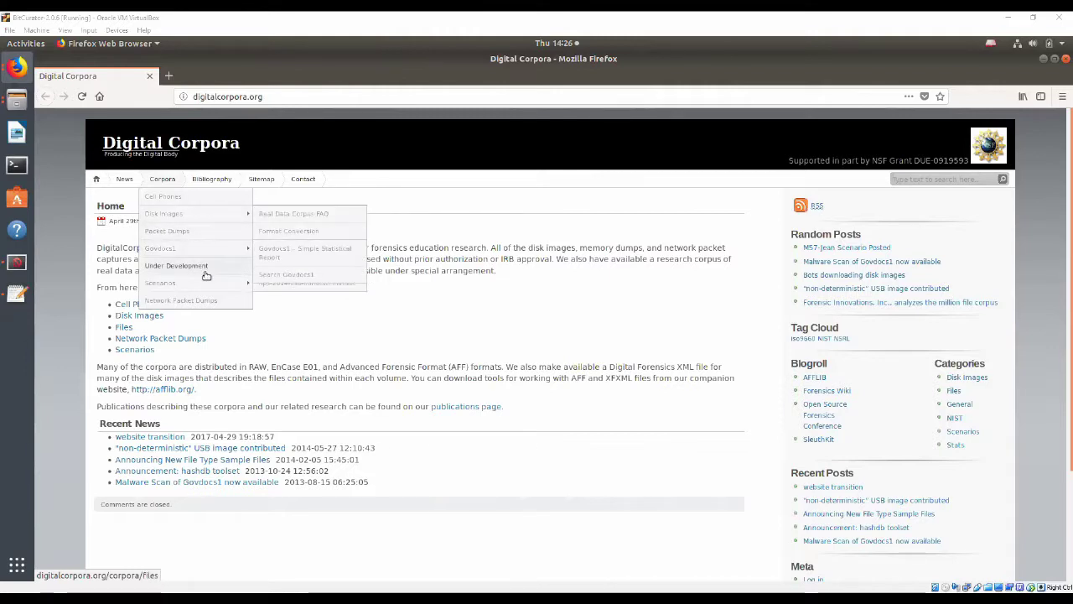
pyautogui.moveTo(206, 282)
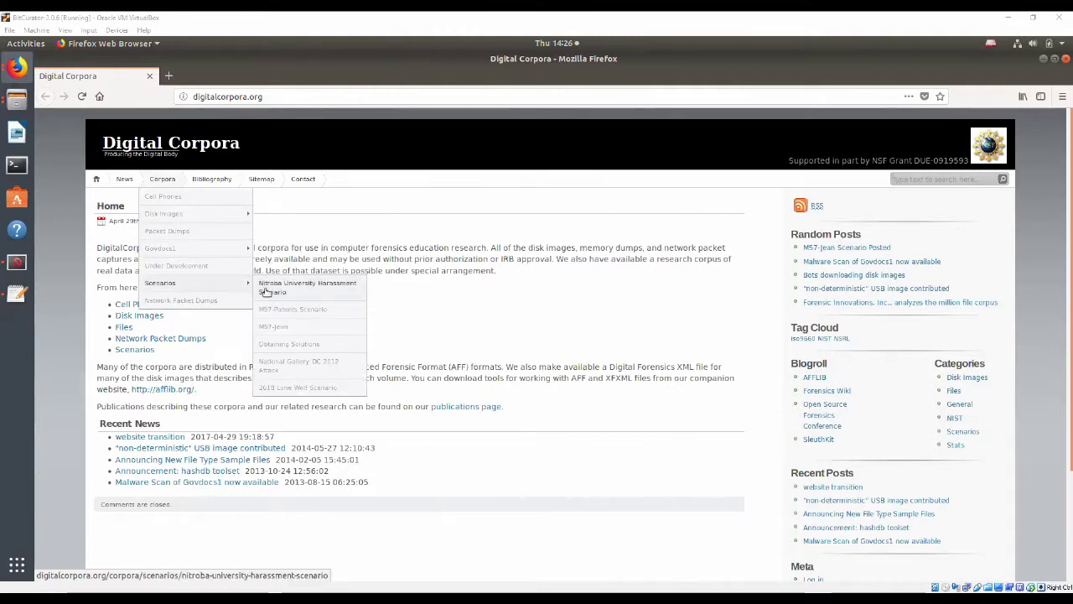